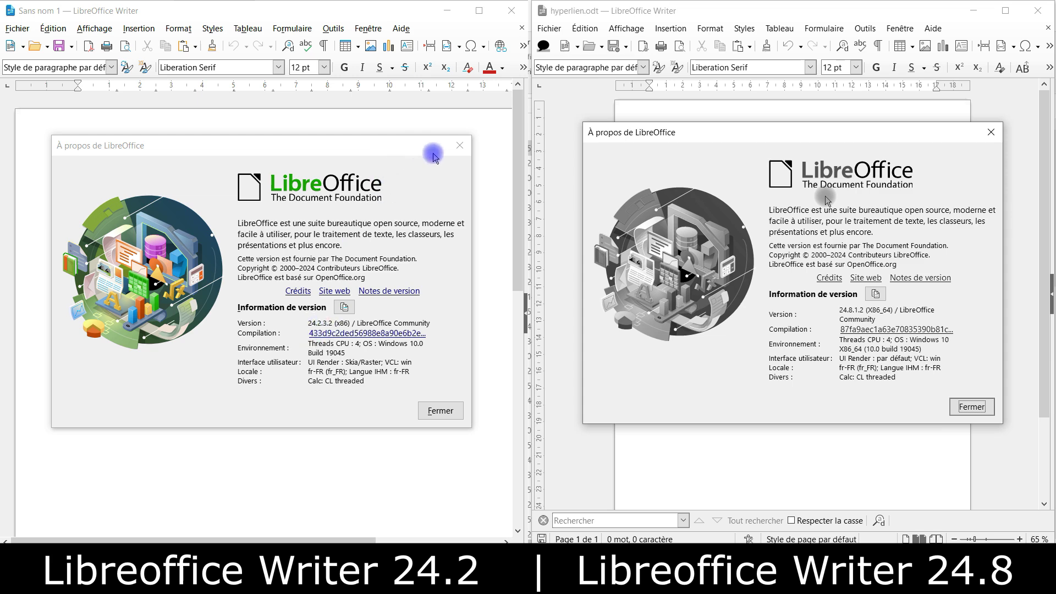
# Step: Close the version information and insert a table with 3 columns and 2 rows in the "Style de tableau par défaut" style
pyautogui.click(459, 149)
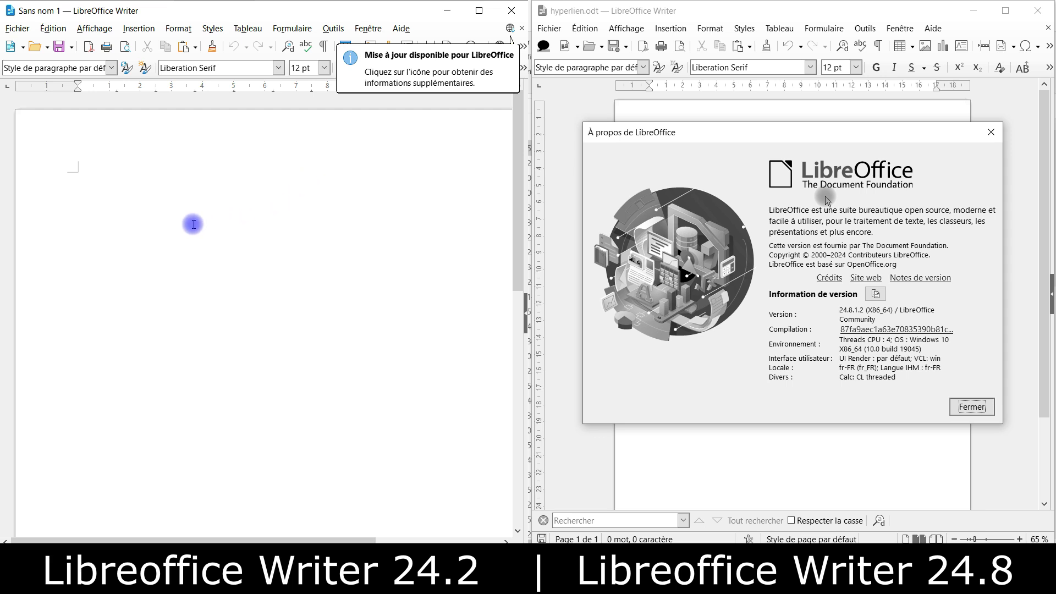
pyautogui.scroll(-3, 195, 226)
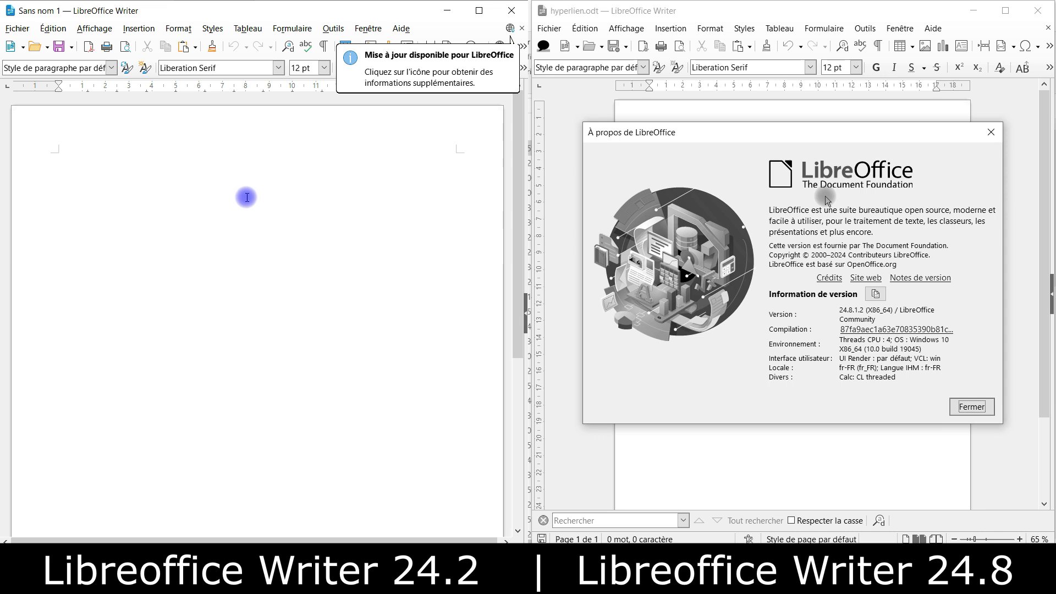
pyautogui.click(242, 29)
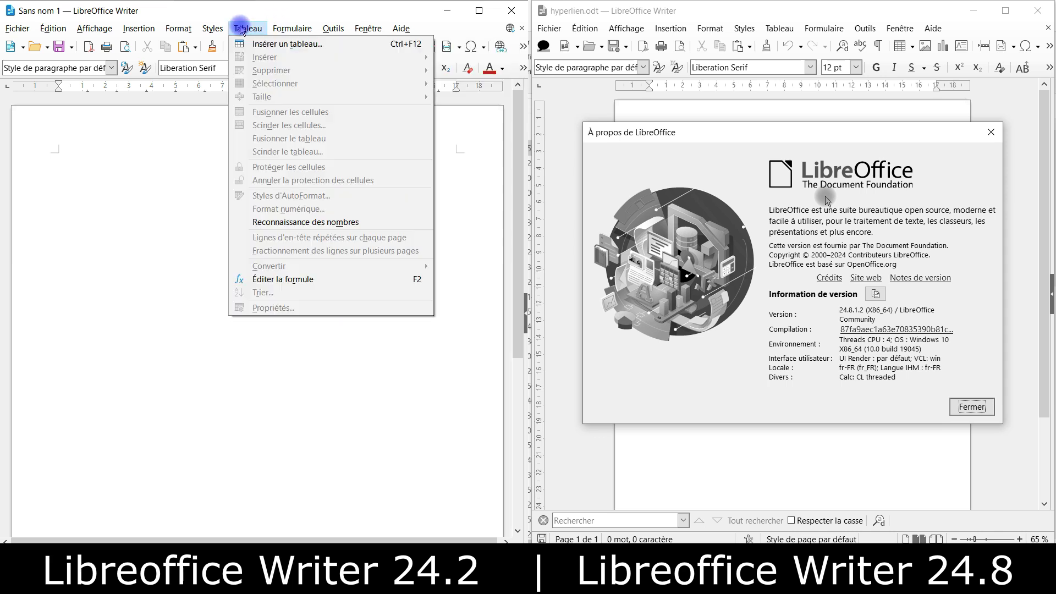
pyautogui.click(285, 44)
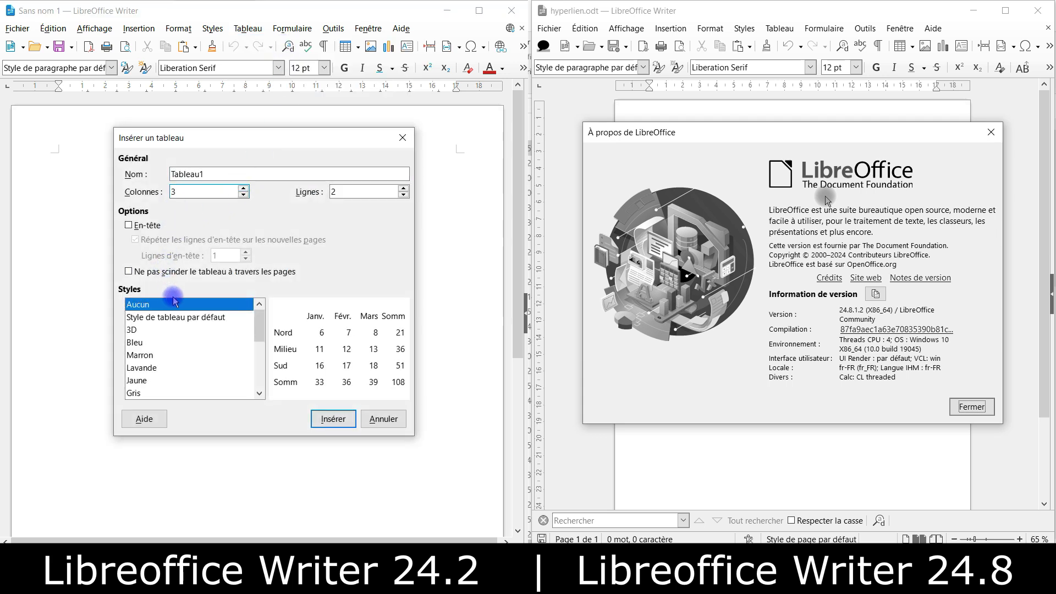
pyautogui.click(165, 318)
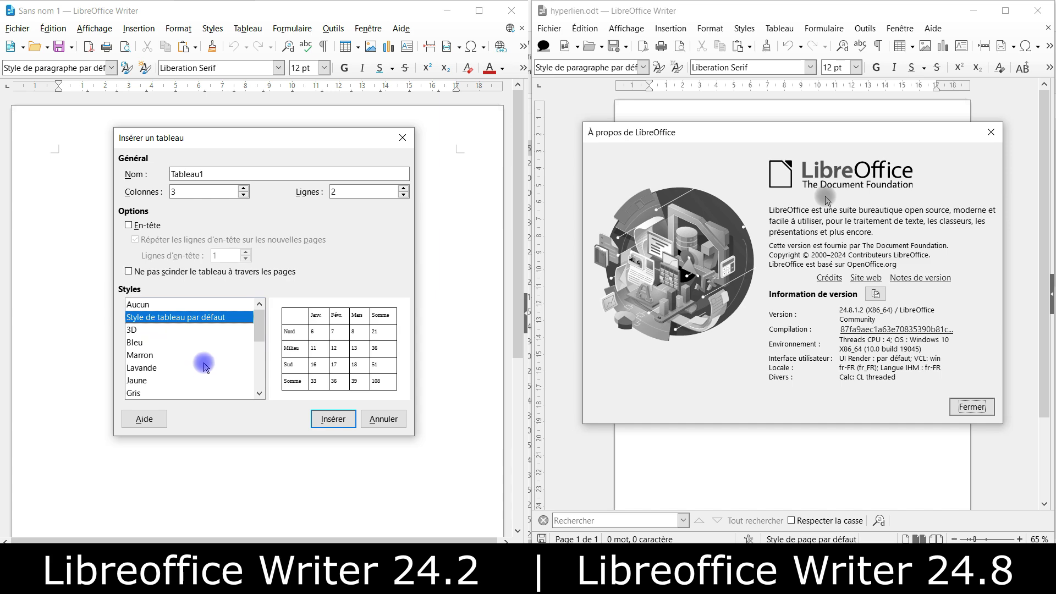
pyautogui.click(331, 418)
pyautogui.click(73, 161)
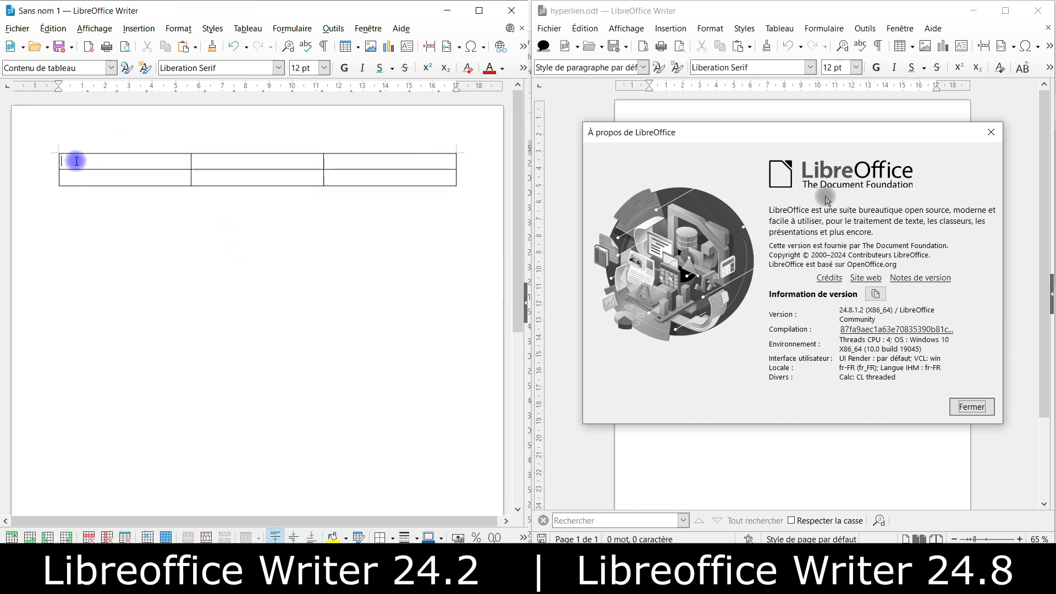
# Step: Align the table to the left (À gauche) and set its right spacing to 2 cm in the table properties
pyautogui.click(249, 29)
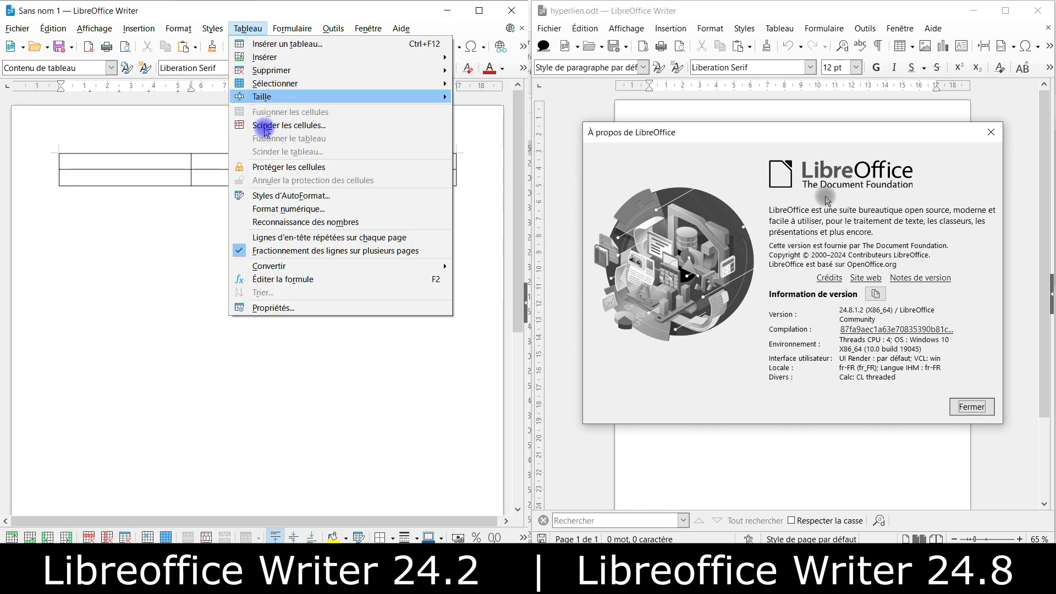
pyautogui.click(256, 307)
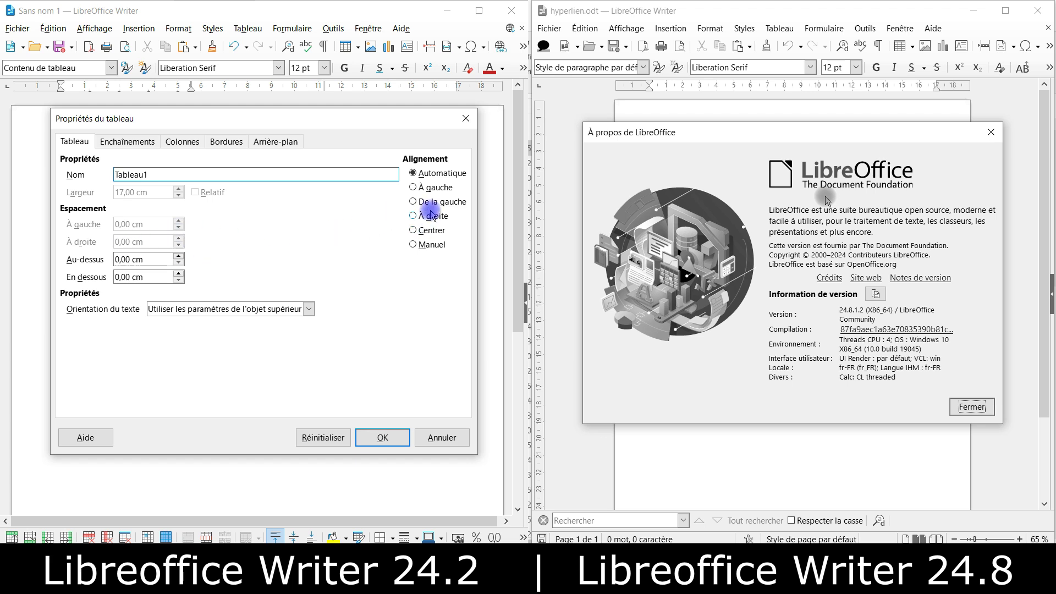
pyautogui.click(432, 188)
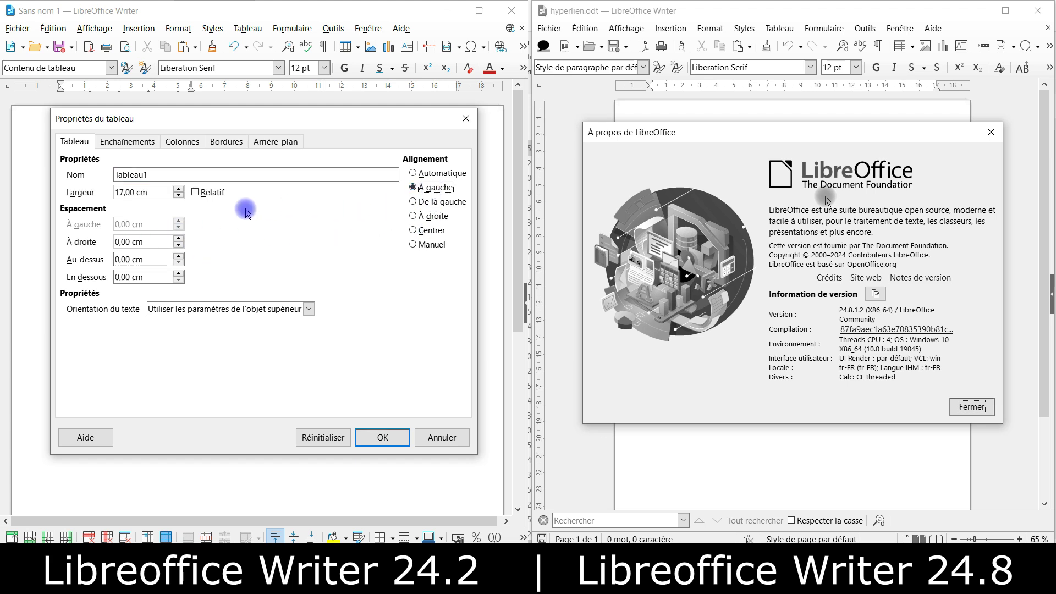
pyautogui.moveTo(143, 243); pyautogui.dragTo(80, 238)
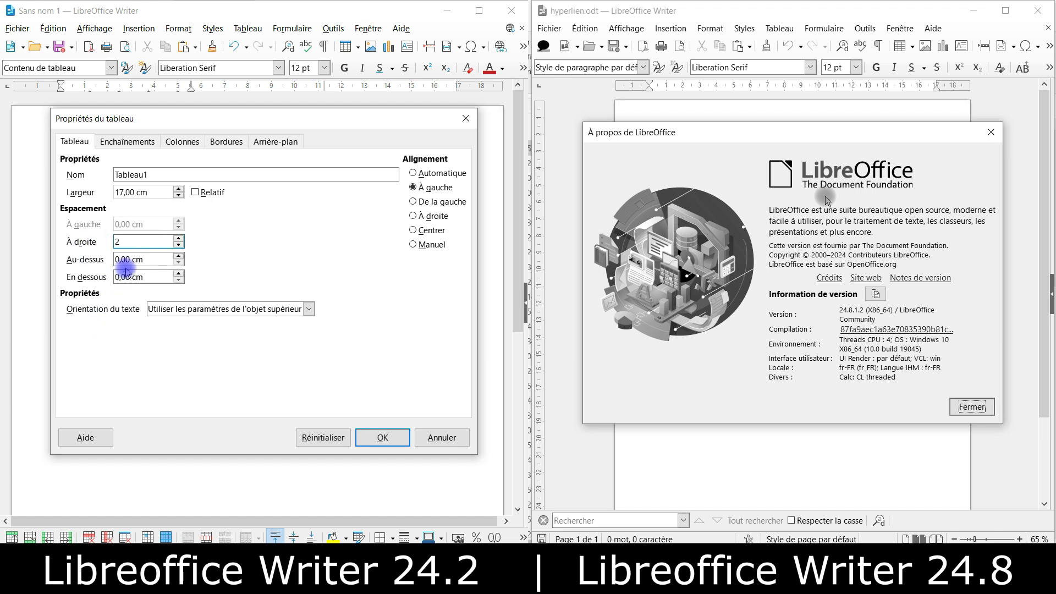
pyautogui.click(386, 436)
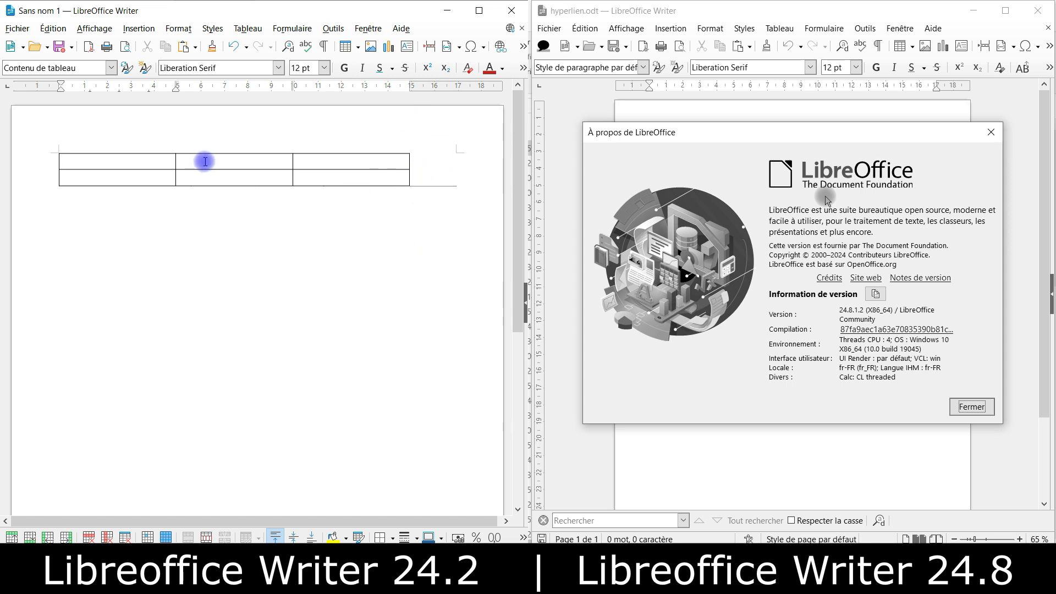
# Step: Change the table's alignment to the right (À droite) and set its left spacing to 5 cm
pyautogui.rightClick(204, 161)
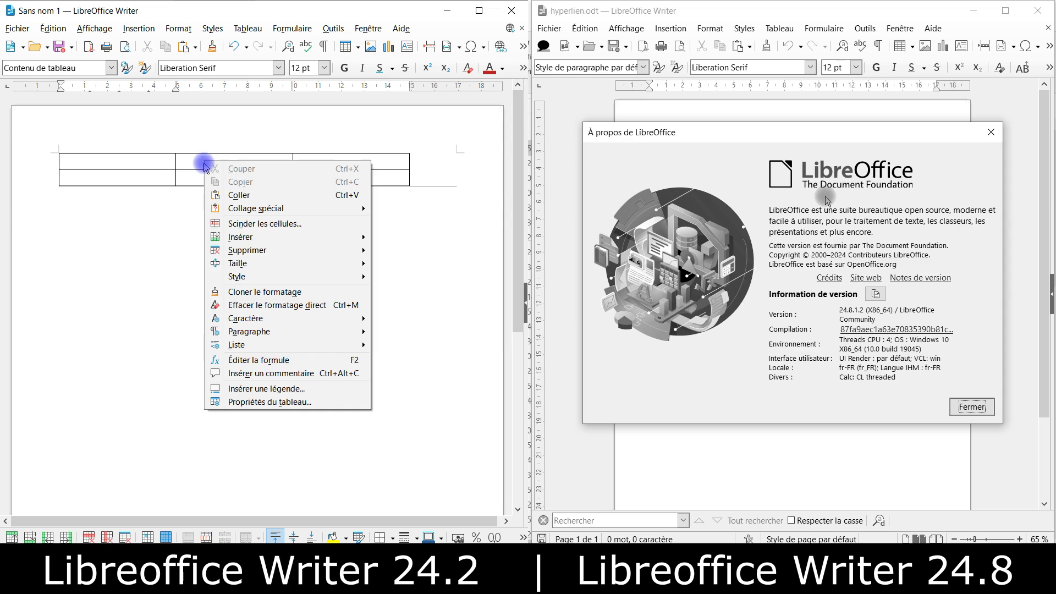
pyautogui.click(286, 402)
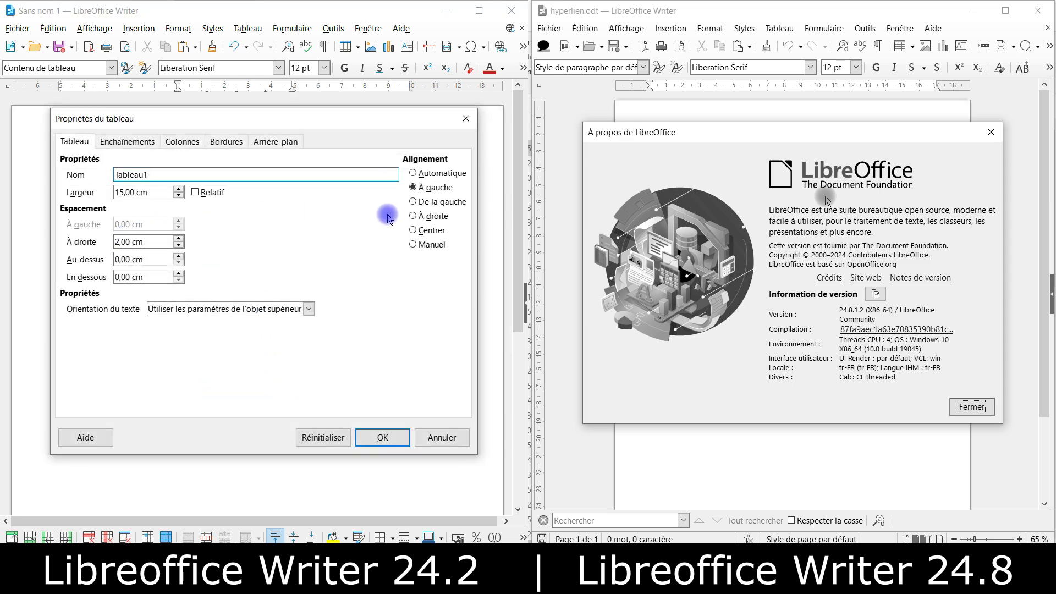
pyautogui.click(430, 218)
pyautogui.click(151, 225)
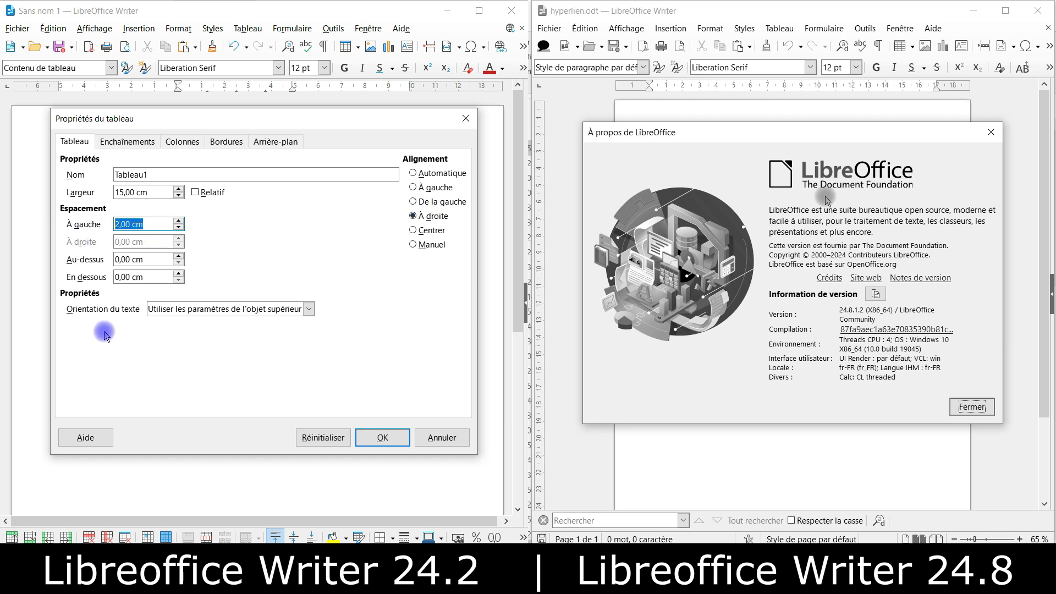
pyautogui.click(381, 438)
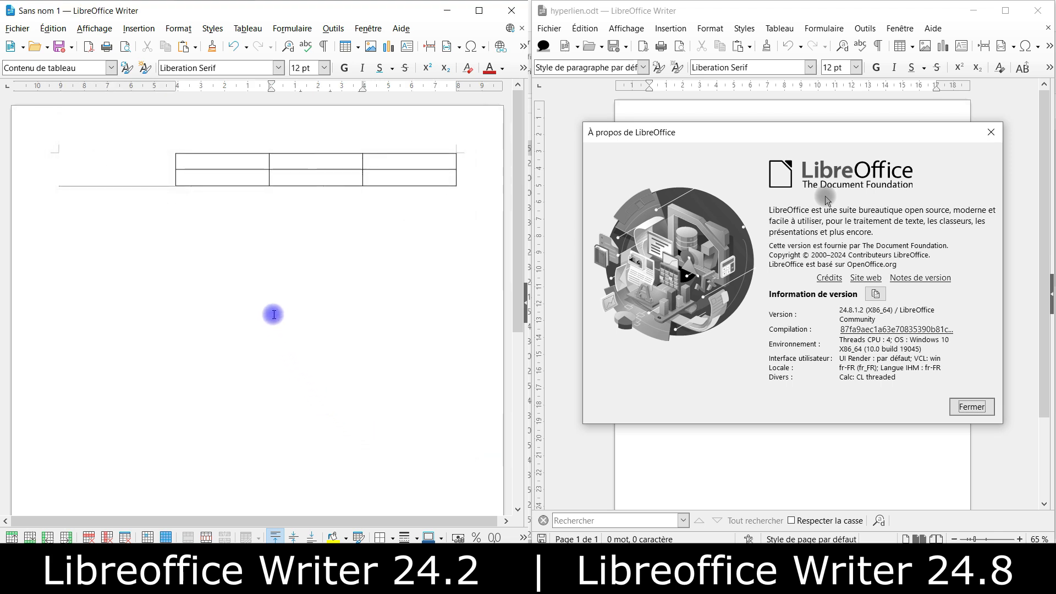
# Step: Place the cursor below the table and show the sidebar with its Propriétés deck open
pyautogui.click(263, 224)
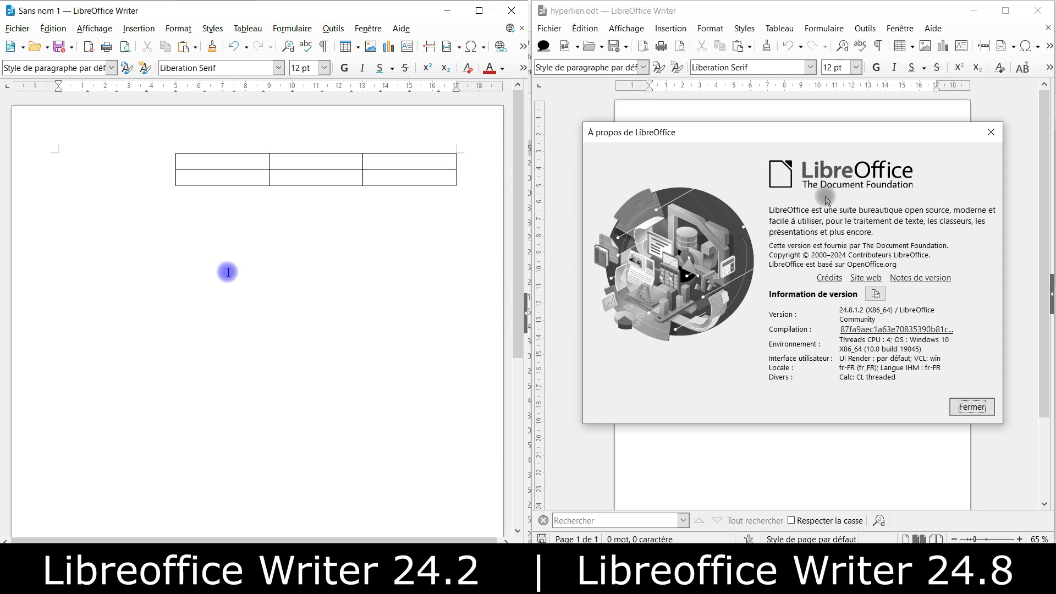
pyautogui.click(53, 28)
pyautogui.moveTo(89, 30)
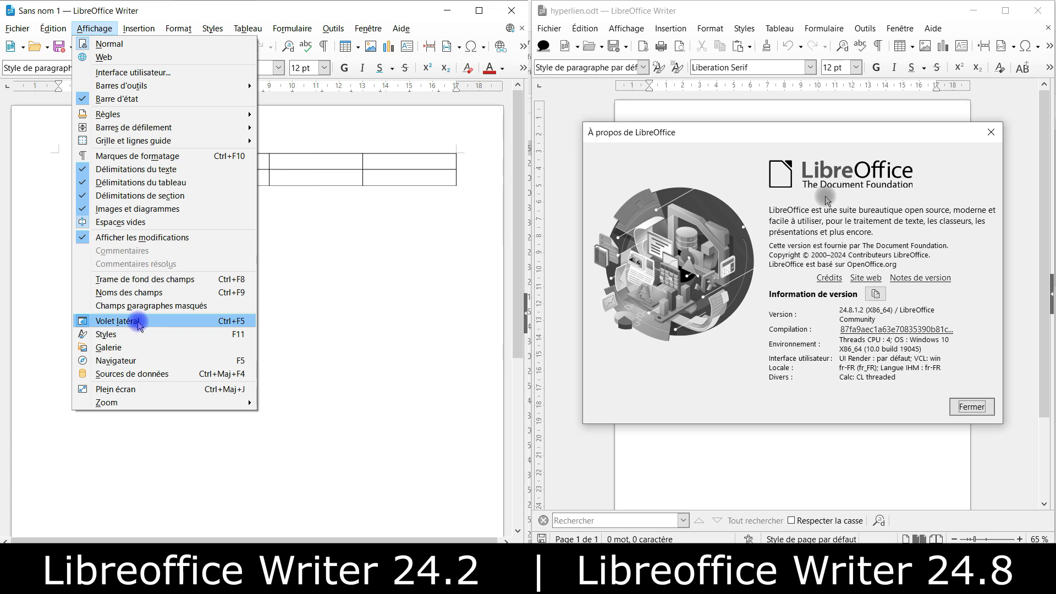
pyautogui.click(82, 321)
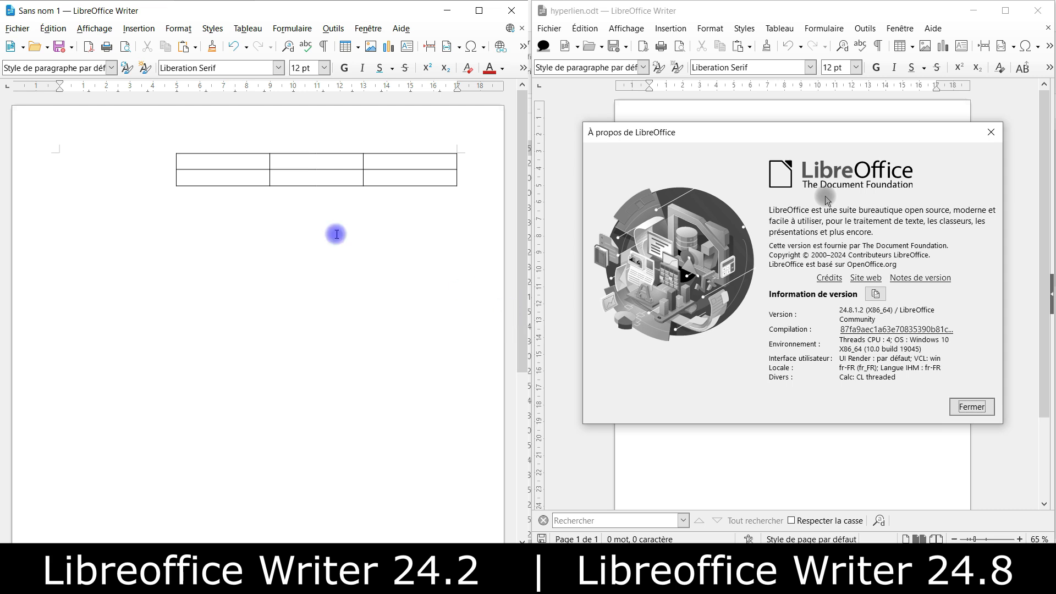
pyautogui.click(93, 29)
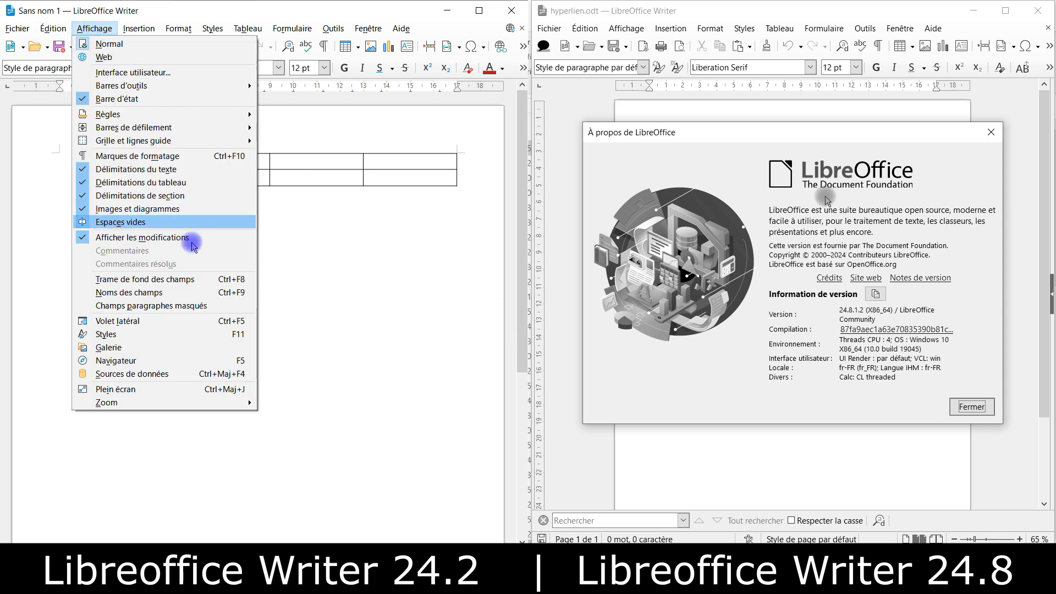
pyautogui.click(86, 324)
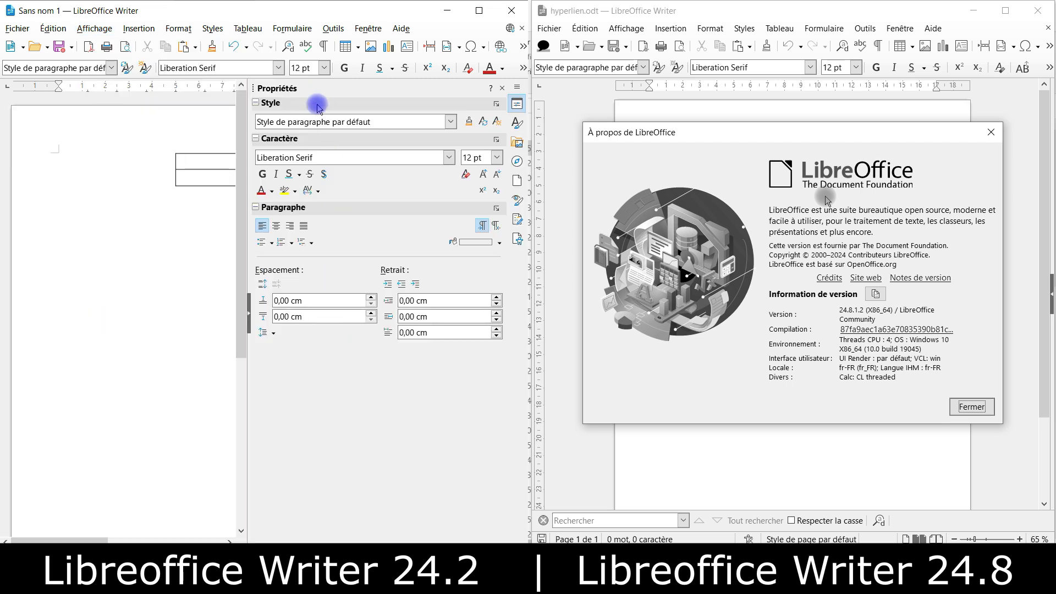
pyautogui.click(516, 107)
pyautogui.click(516, 107)
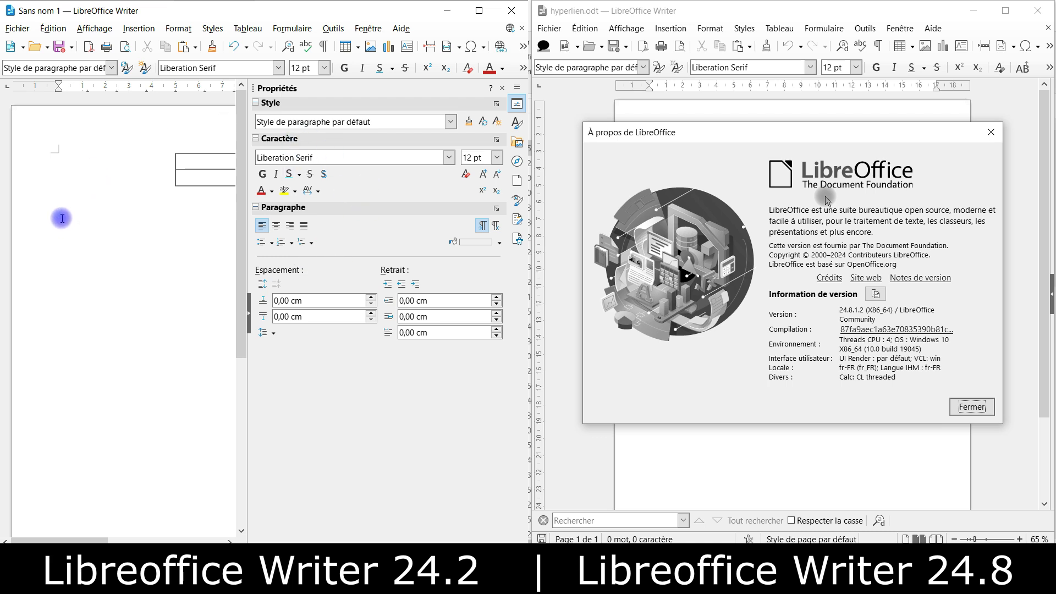
# Step: Place the cursor in the table's first cell and collapse the Paragraphe and Caractère sections of the sidebar
pyautogui.click(195, 160)
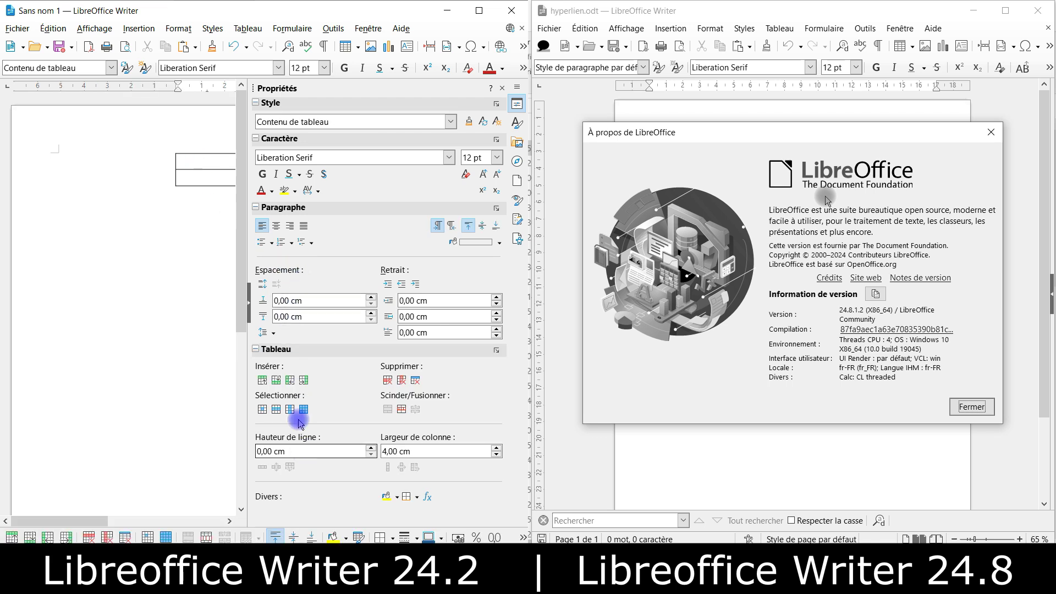
pyautogui.click(254, 207)
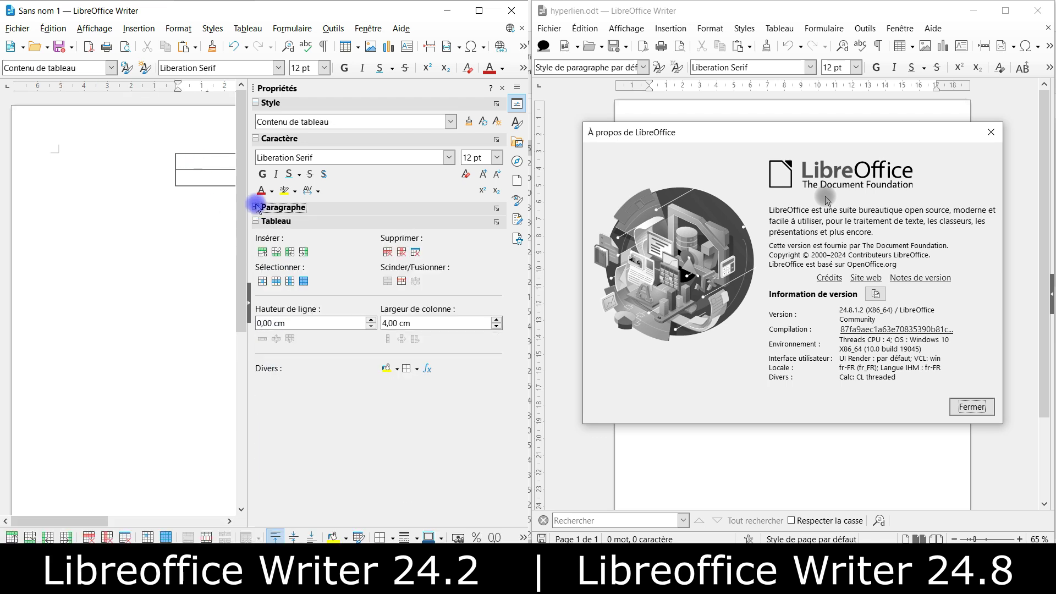
pyautogui.click(255, 138)
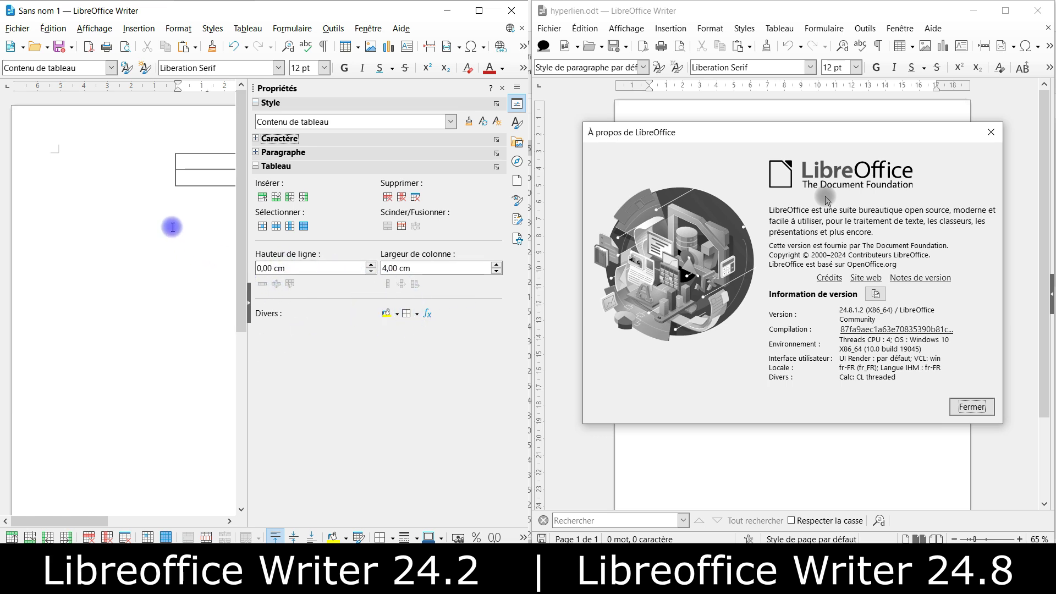
pyautogui.click(247, 307)
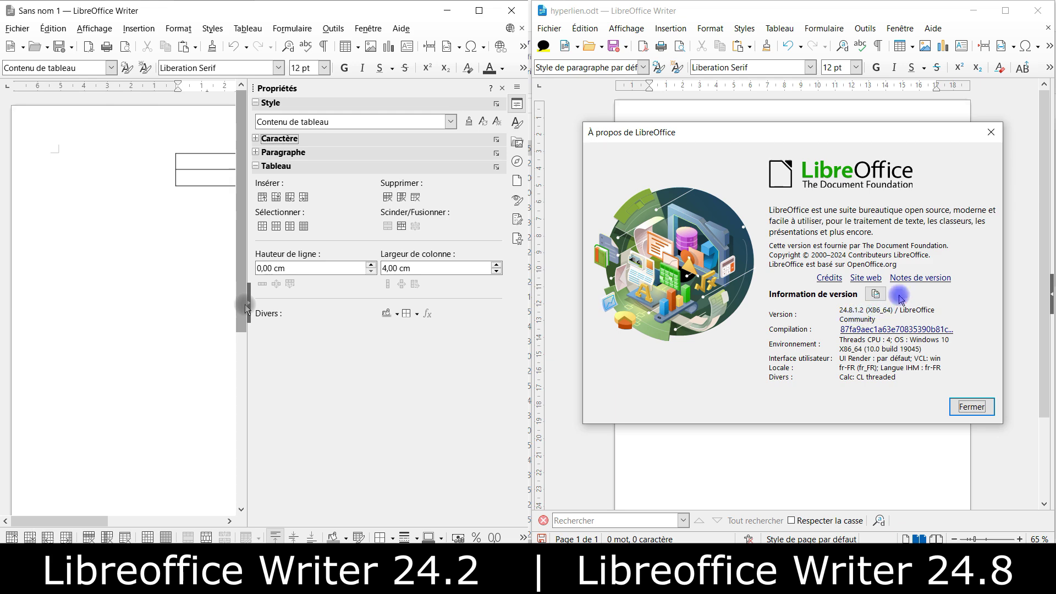
# Step: Switch to hyperlien.odt, close its version information and insert a 4-column, 4-row table in the "Style de tableau par défaut" style
pyautogui.click(990, 132)
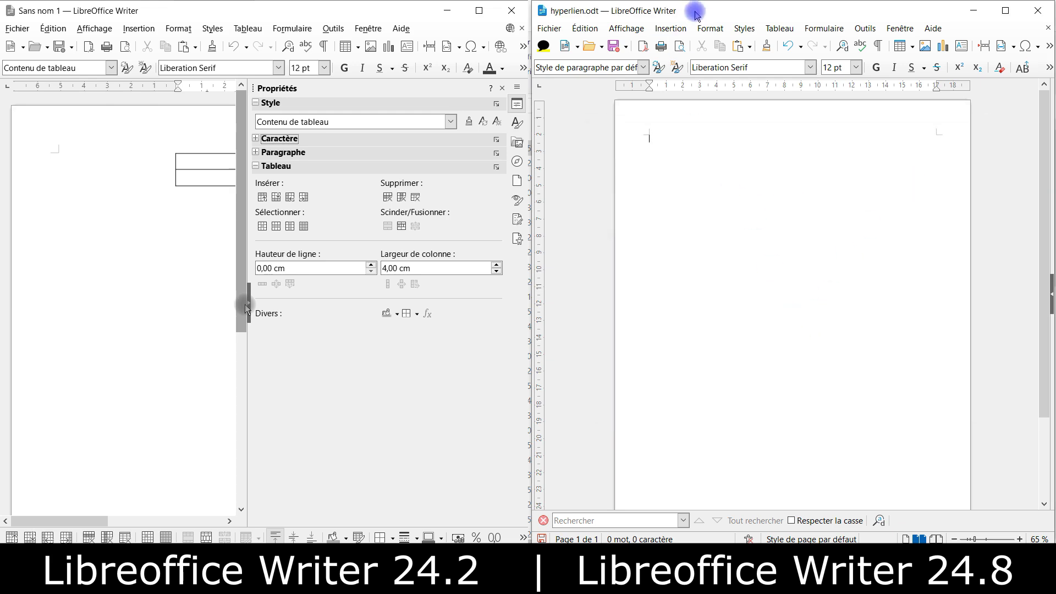
pyautogui.click(780, 28)
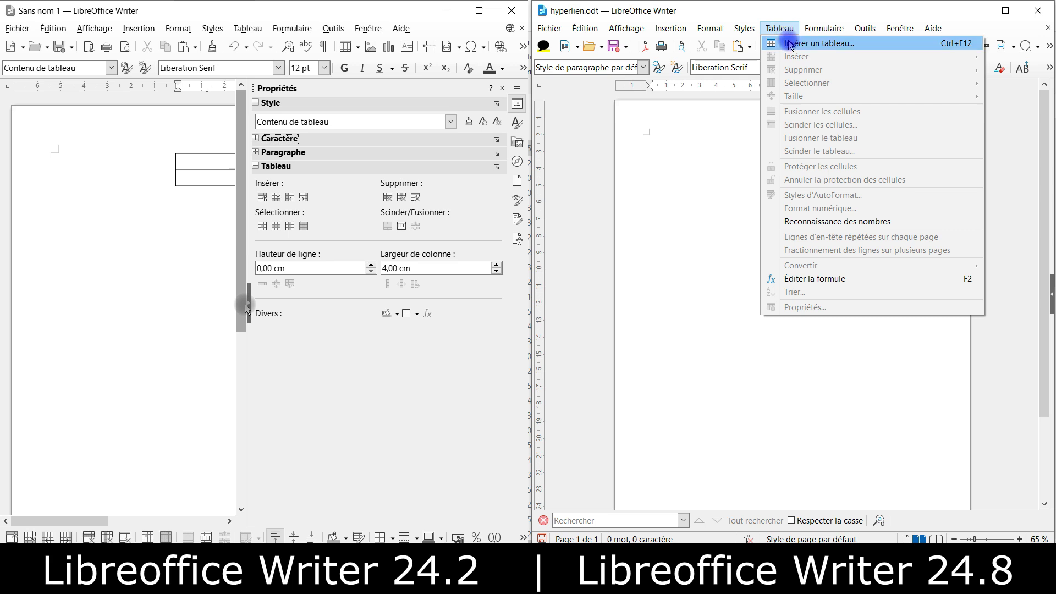
pyautogui.click(792, 43)
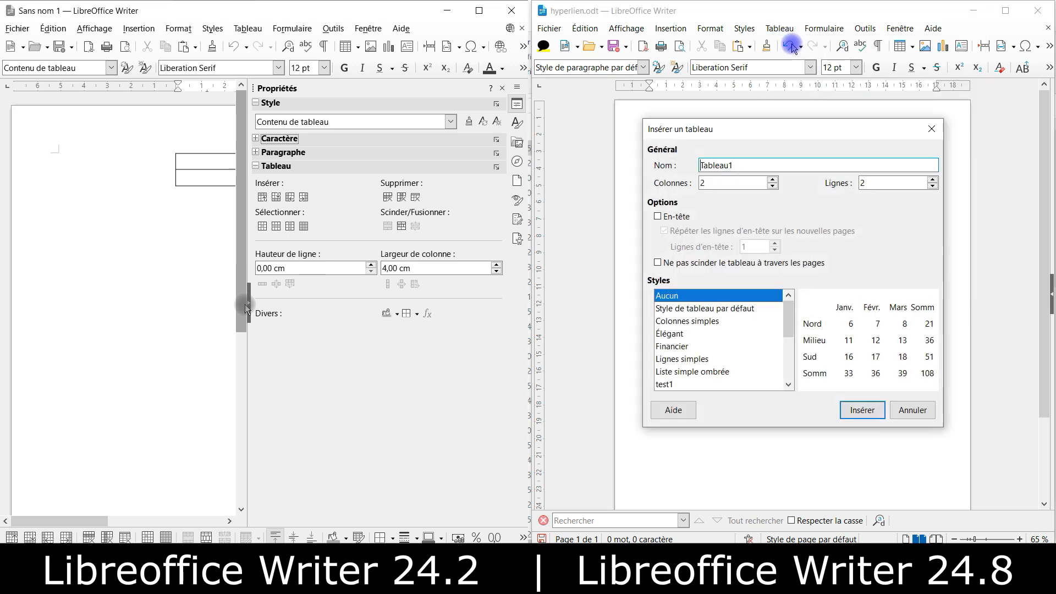
pyautogui.click(711, 310)
pyautogui.click(772, 179)
pyautogui.click(772, 179)
pyautogui.click(932, 179)
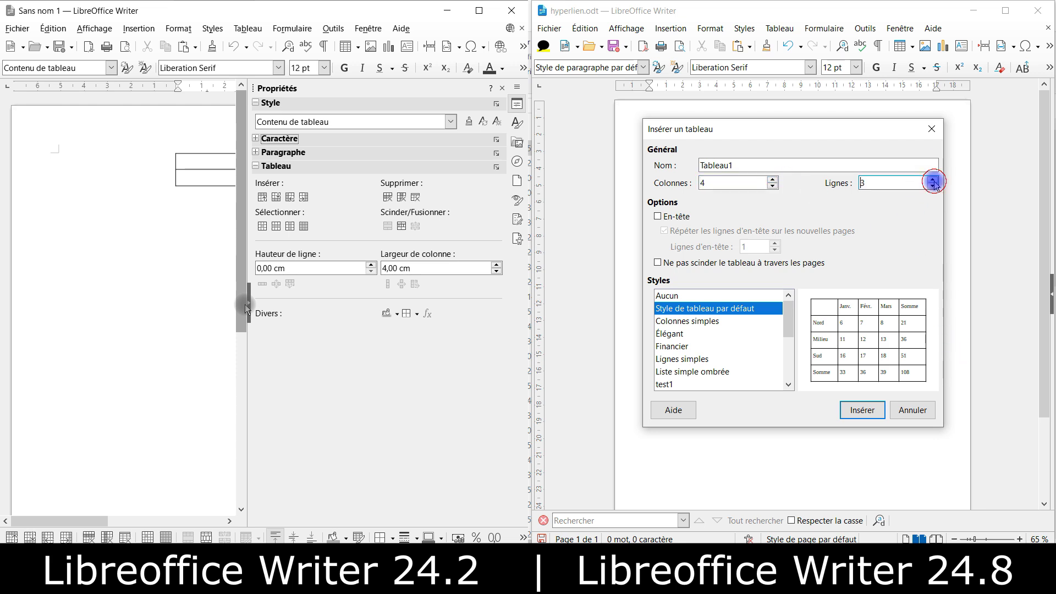
pyautogui.click(862, 410)
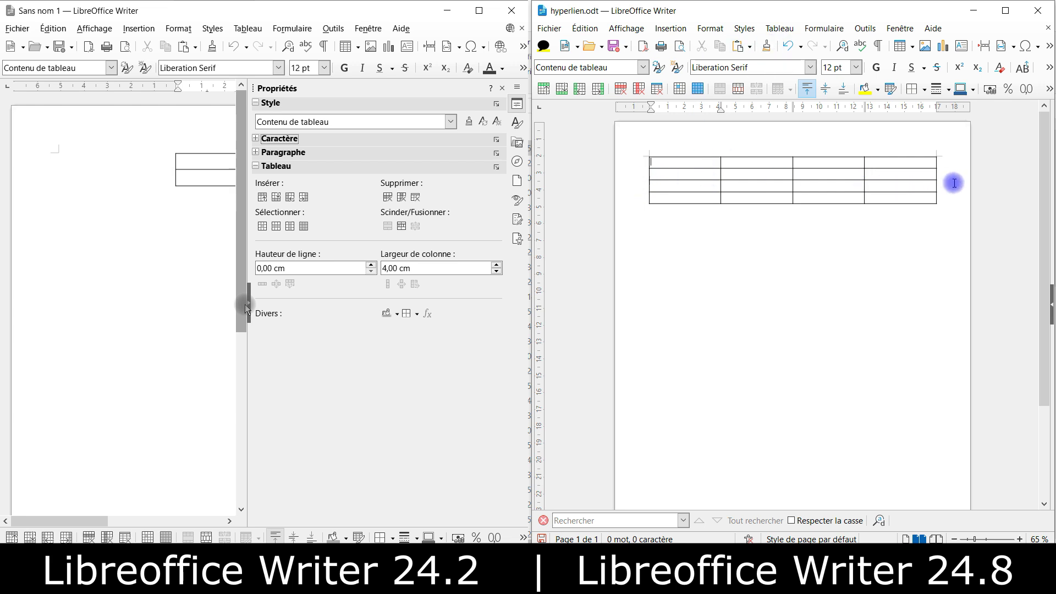
# Step: Set the hyperlien.odt table's alignment to Manuel with 5 cm spacing on the left and 2 cm on the right
pyautogui.click(778, 28)
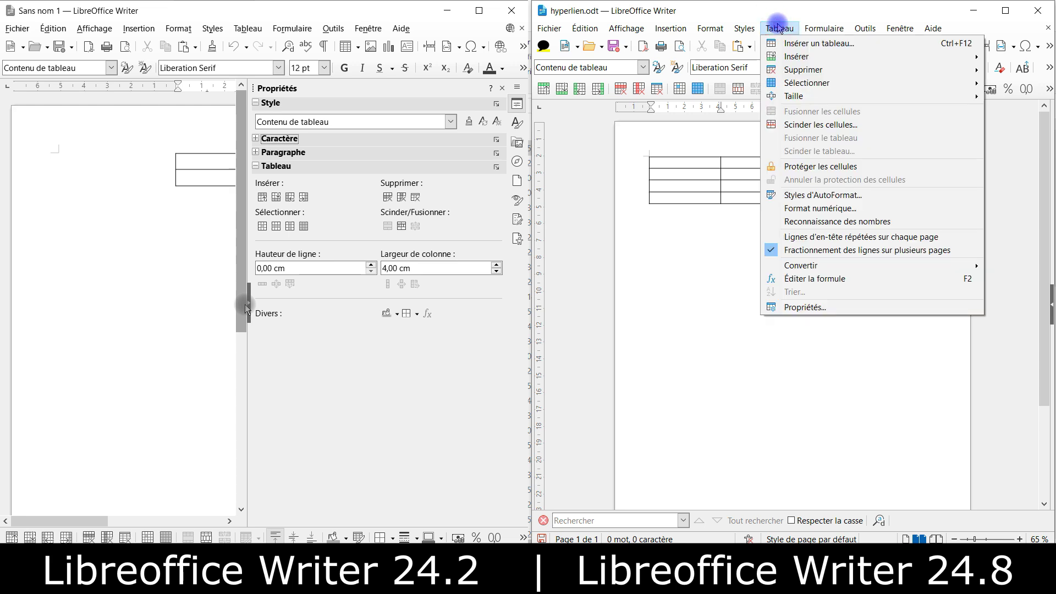
pyautogui.click(818, 308)
pyautogui.click(649, 252)
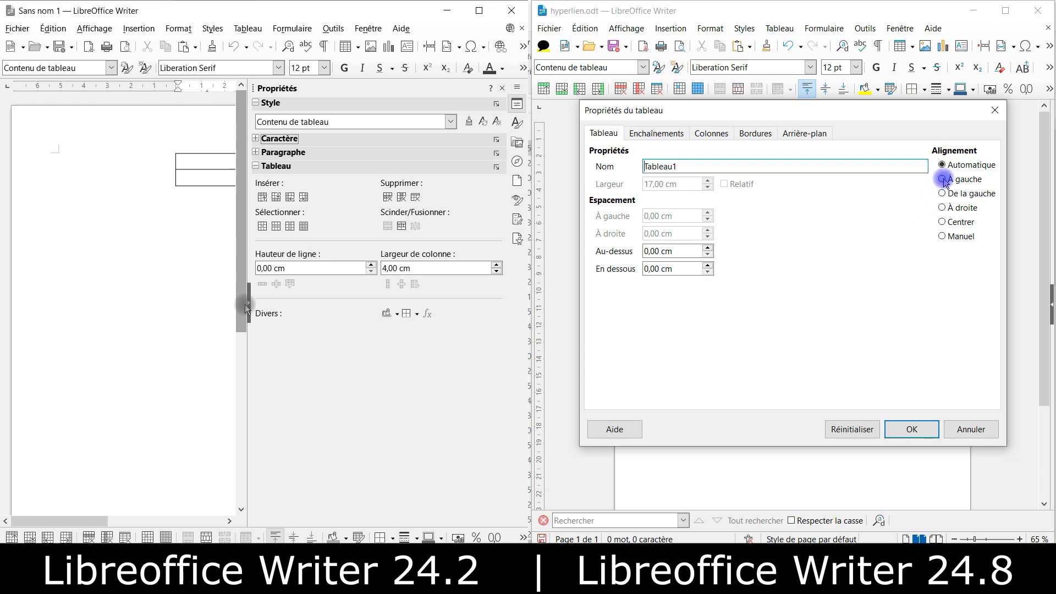
pyautogui.click(961, 237)
pyautogui.moveTo(647, 216); pyautogui.dragTo(623, 216)
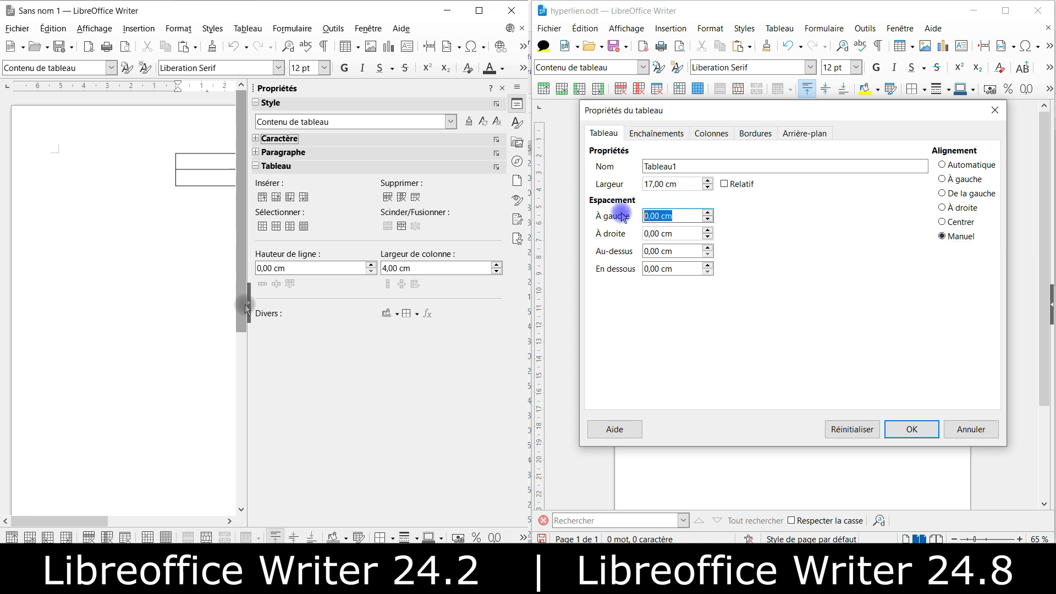
pyautogui.write('5')
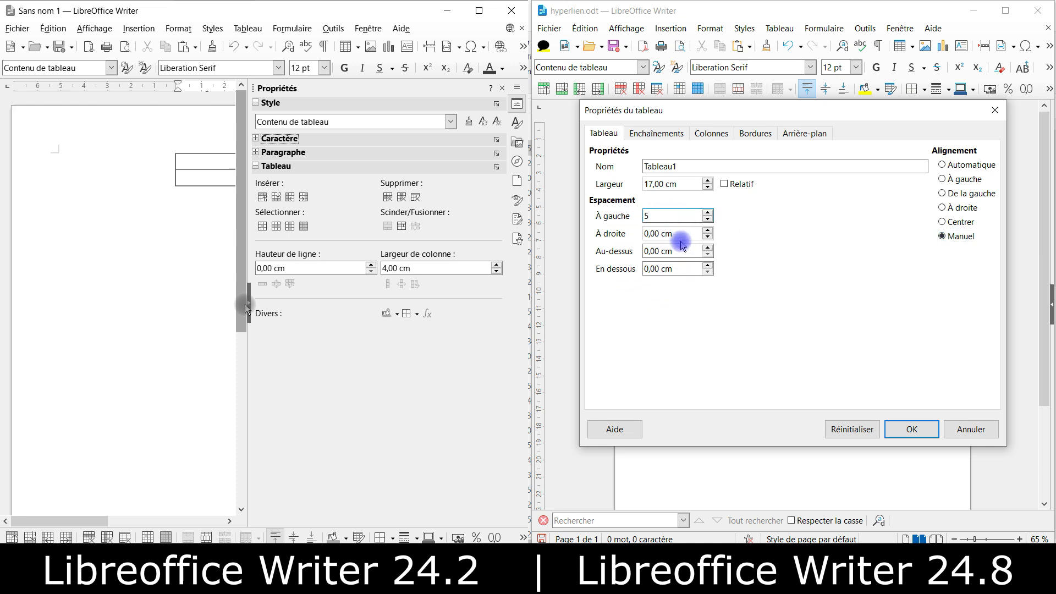
pyautogui.moveTo(676, 230); pyautogui.dragTo(622, 235)
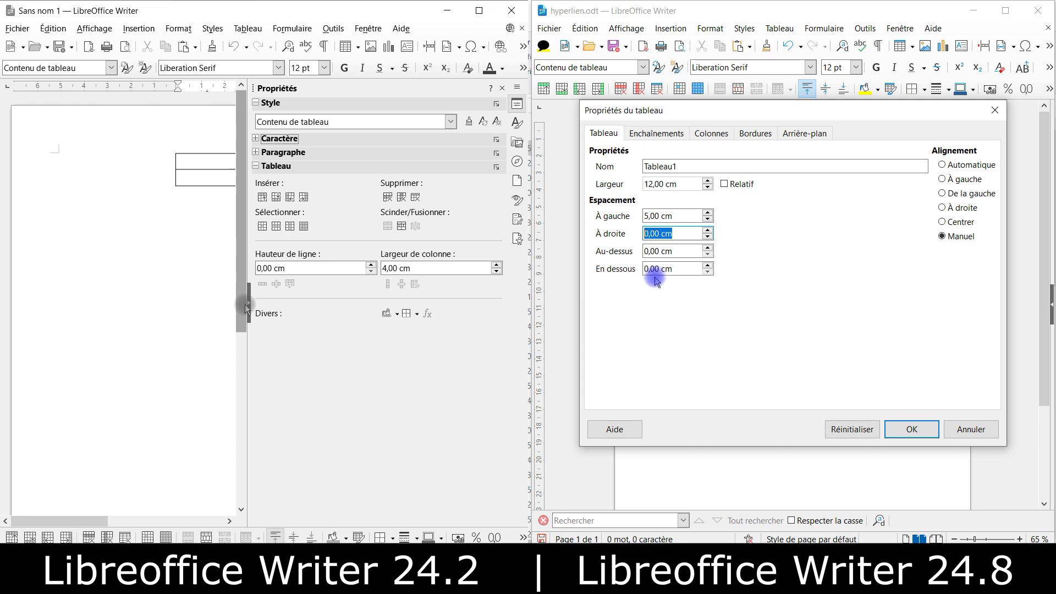
pyautogui.write('2')
pyautogui.click(681, 252)
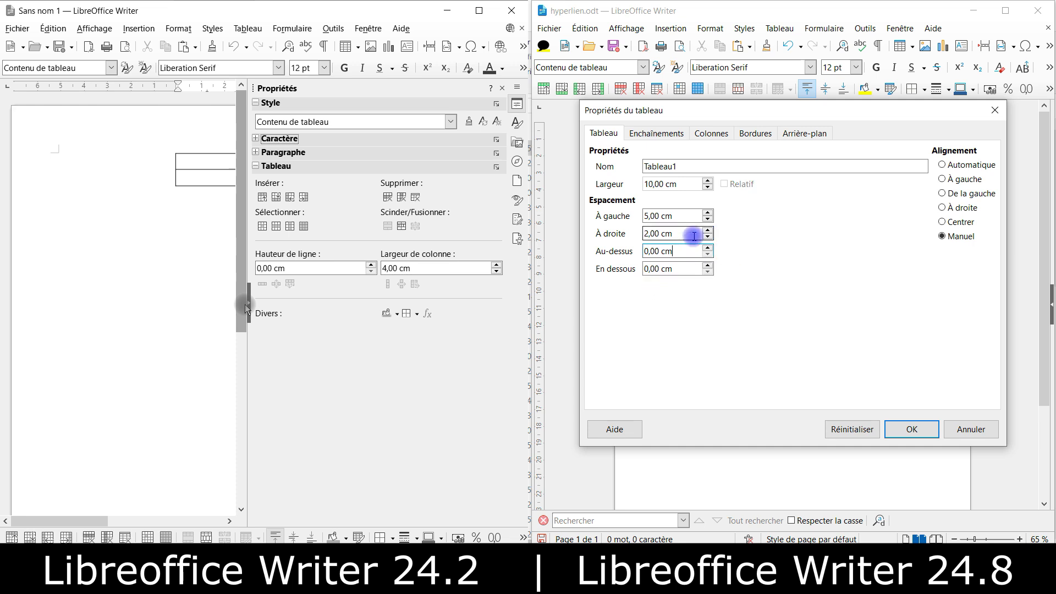
pyautogui.click(911, 429)
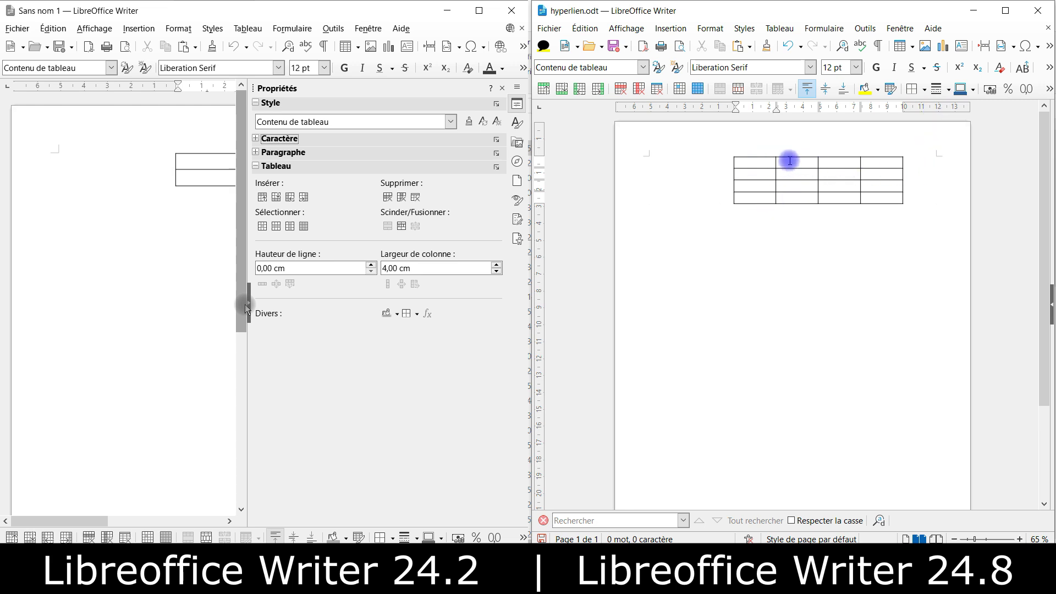
# Step: Change the table's alignment to À droite in its table properties, after trying À gauche
pyautogui.rightClick(790, 161)
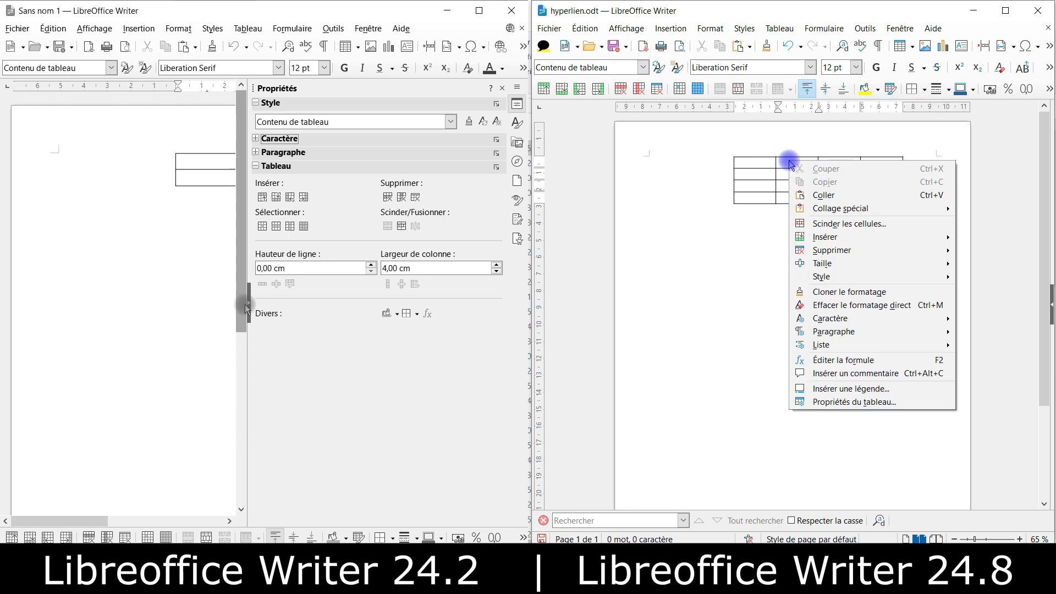
pyautogui.click(851, 402)
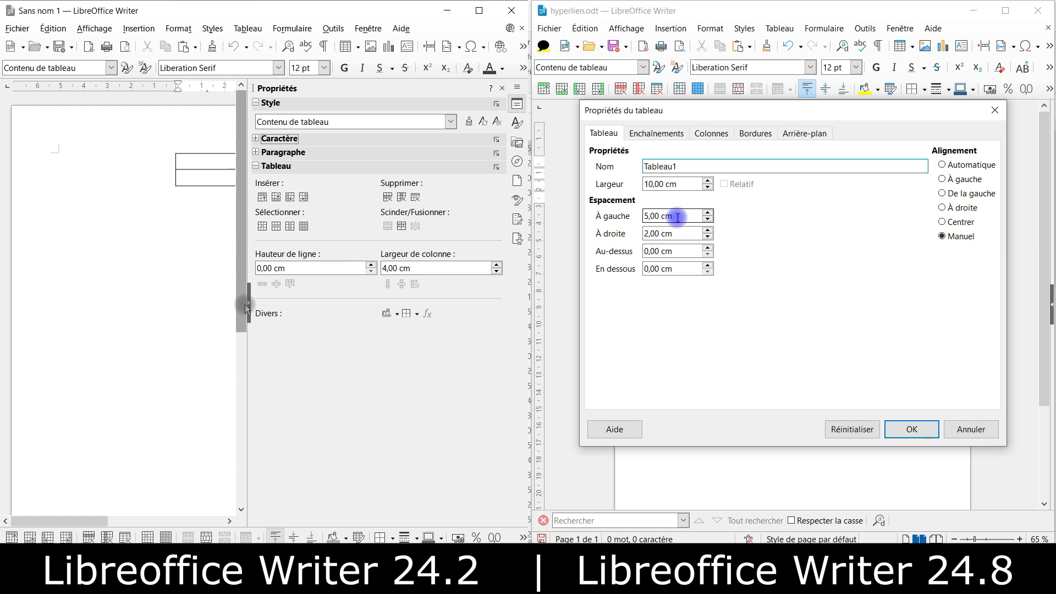
pyautogui.click(966, 180)
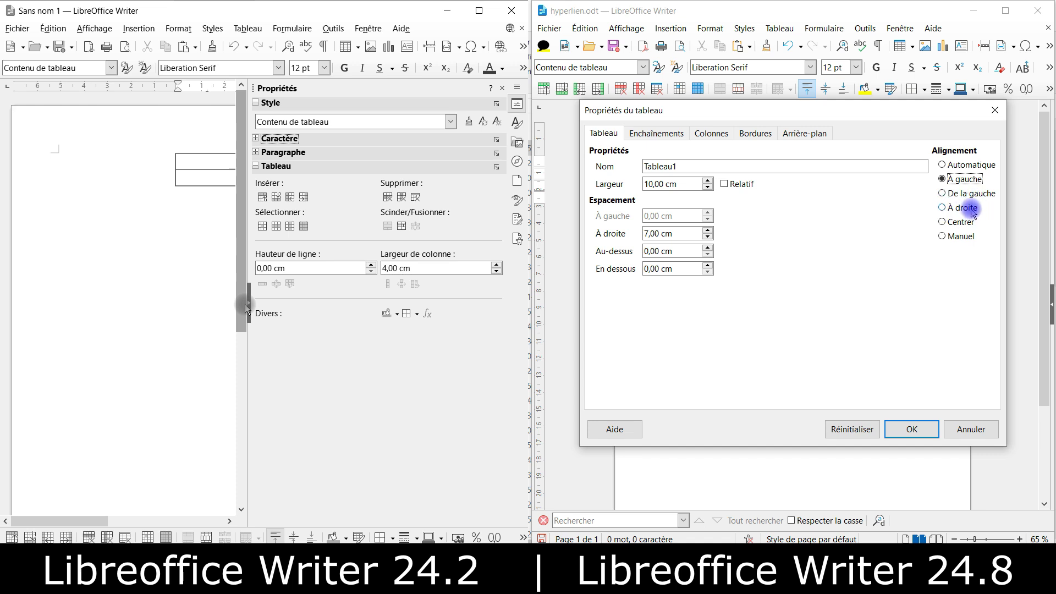
pyautogui.click(970, 208)
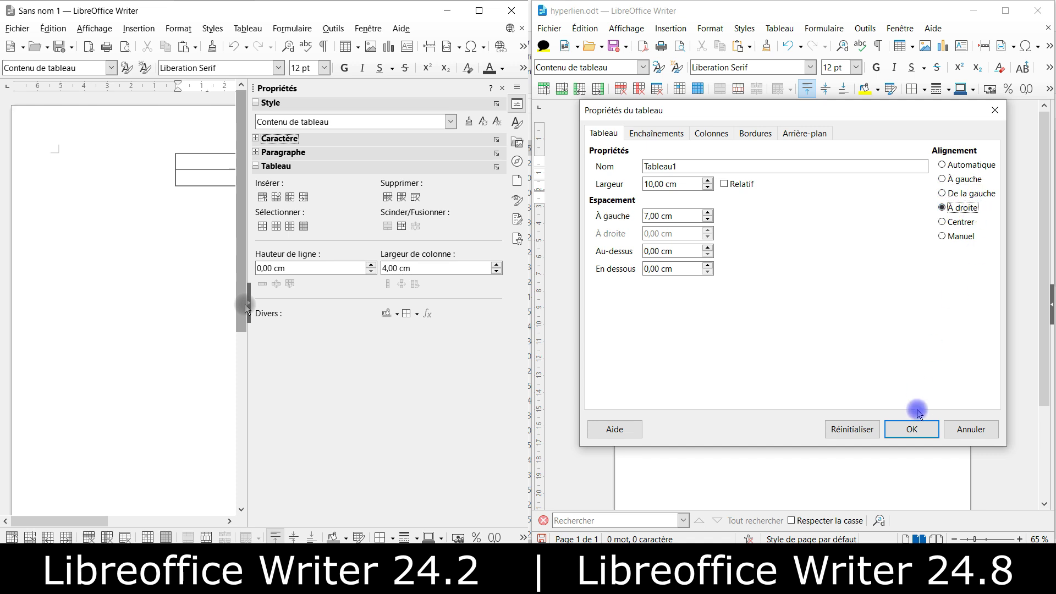
pyautogui.click(917, 427)
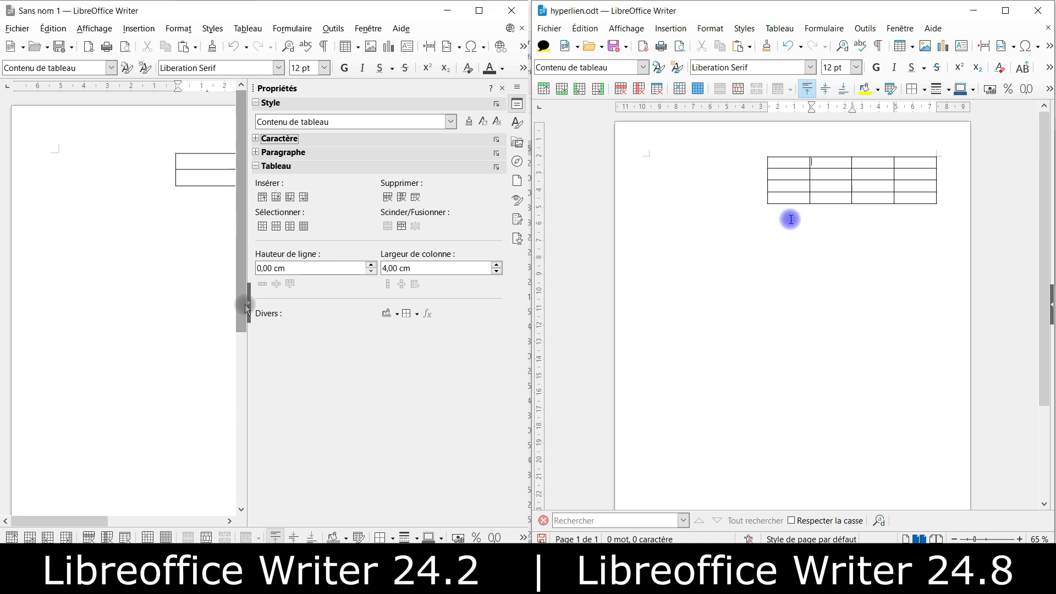
# Step: Show the sidebar with its Propriétés deck for the table
pyautogui.click(626, 29)
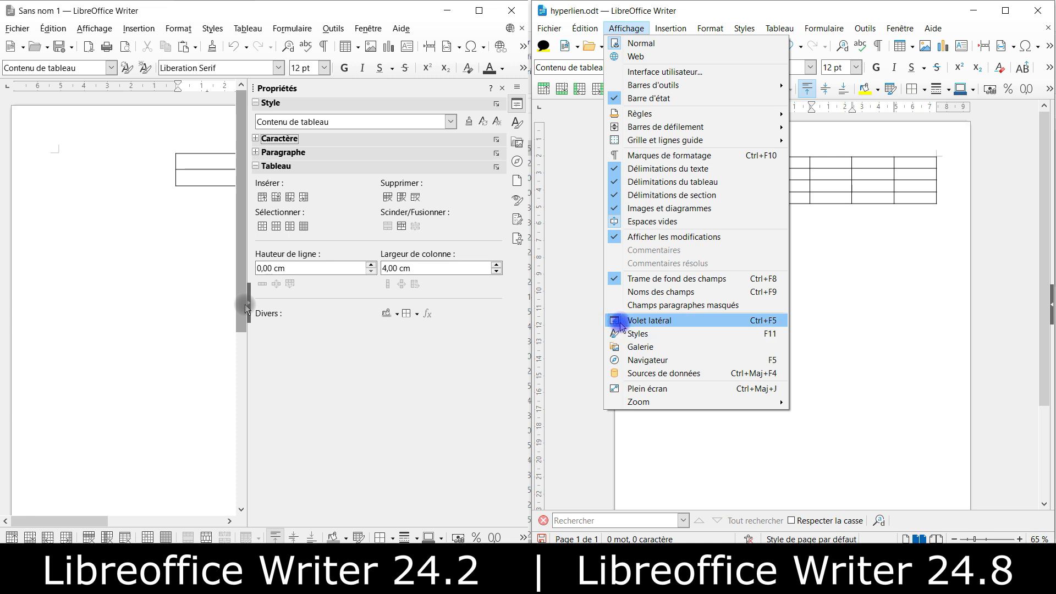
pyautogui.click(856, 318)
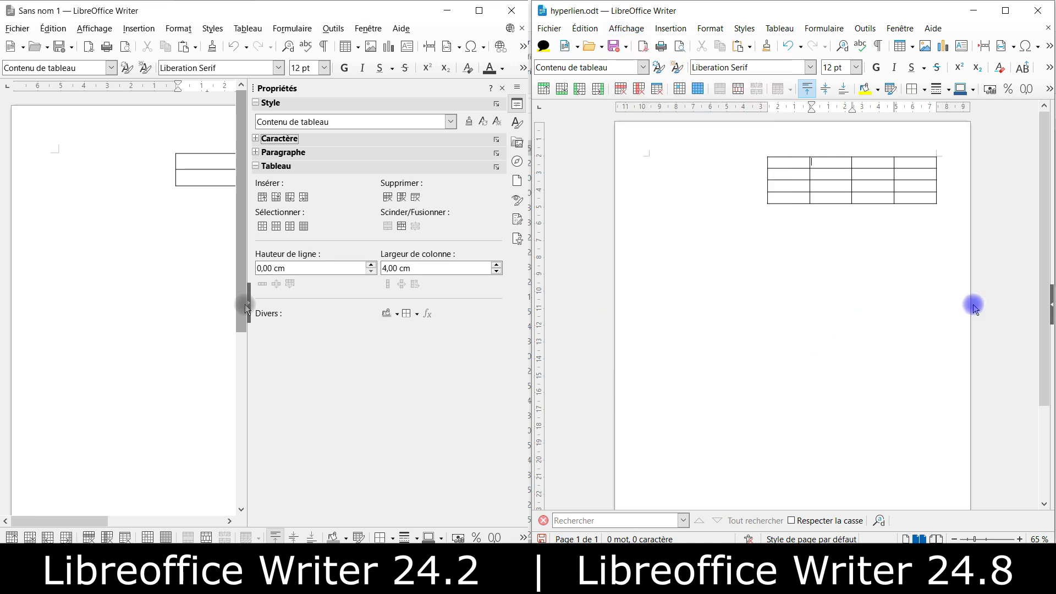
pyautogui.click(1049, 306)
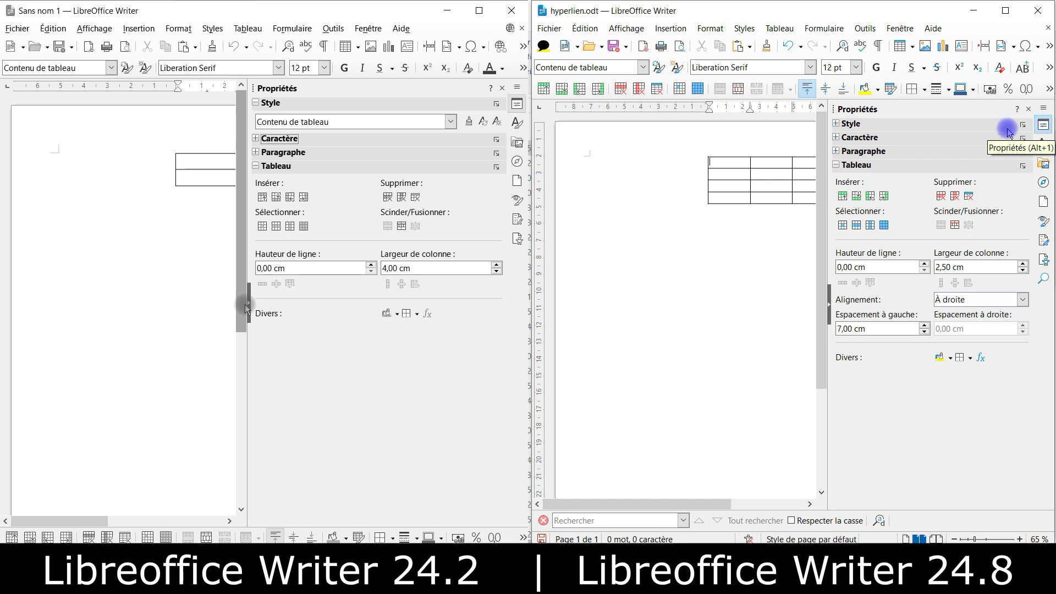
# Step: Examine the Style, Caractère, Paragraphe and Tableau sections of the Propriétés deck, and leave only Tableau expanded
pyautogui.click(836, 166)
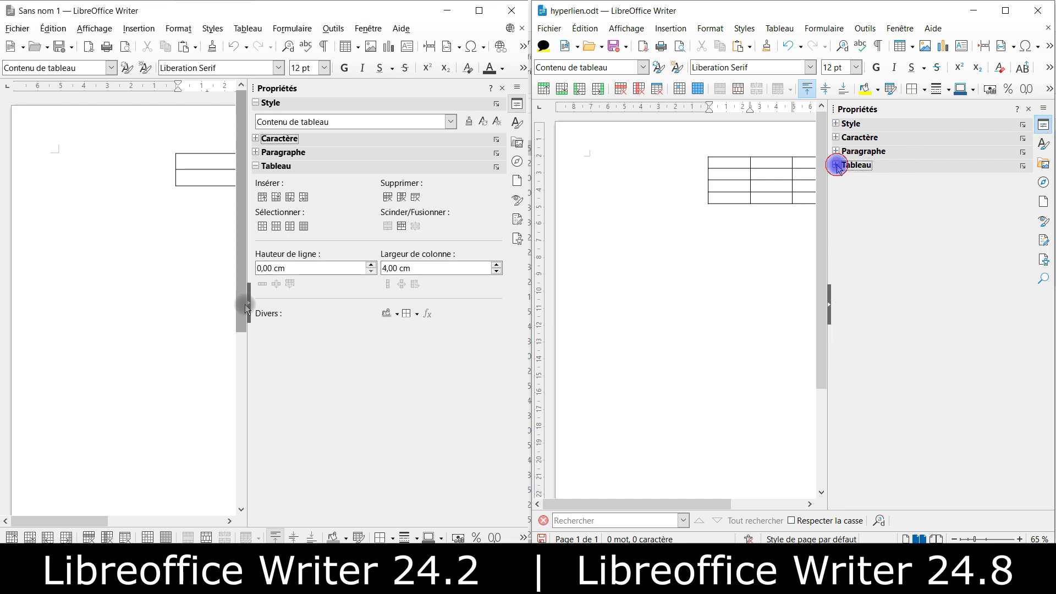
pyautogui.click(836, 166)
pyautogui.click(836, 151)
pyautogui.click(837, 137)
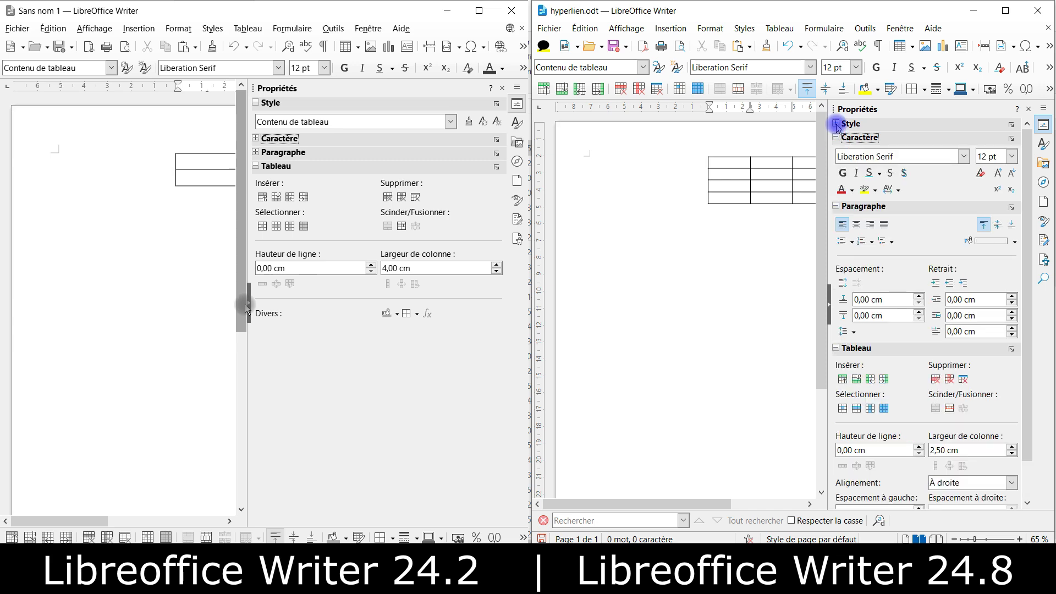
pyautogui.click(836, 122)
pyautogui.scroll(-2, 928, 244)
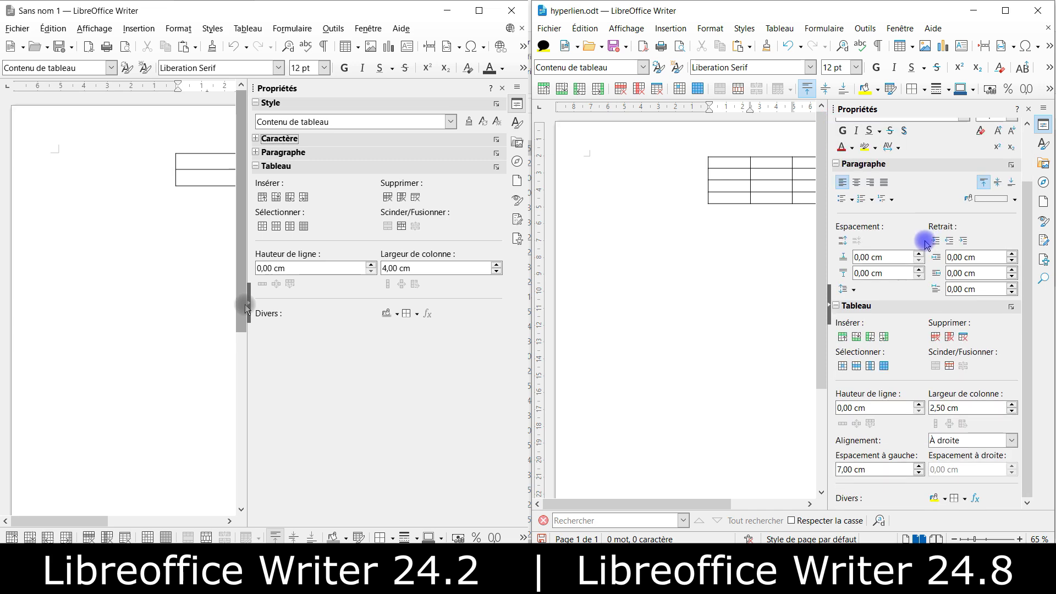
pyautogui.scroll(2, 880, 301)
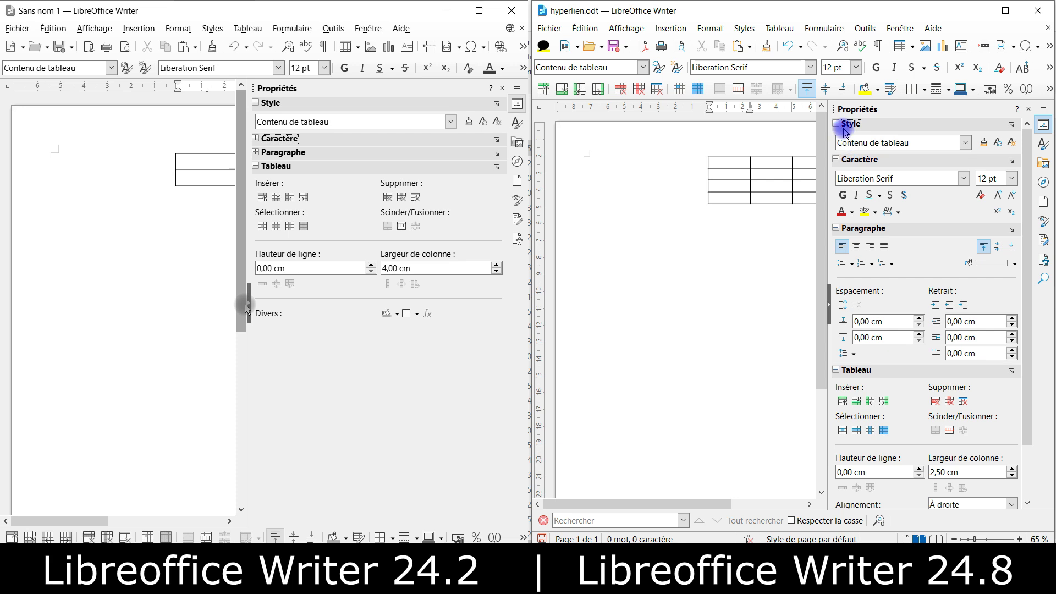
pyautogui.click(836, 124)
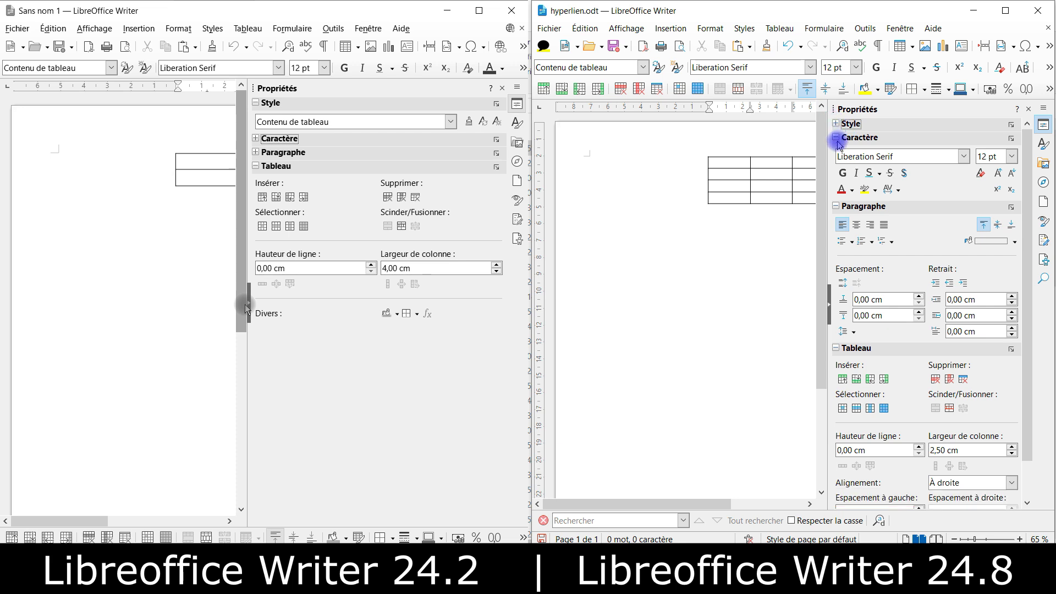
pyautogui.click(836, 137)
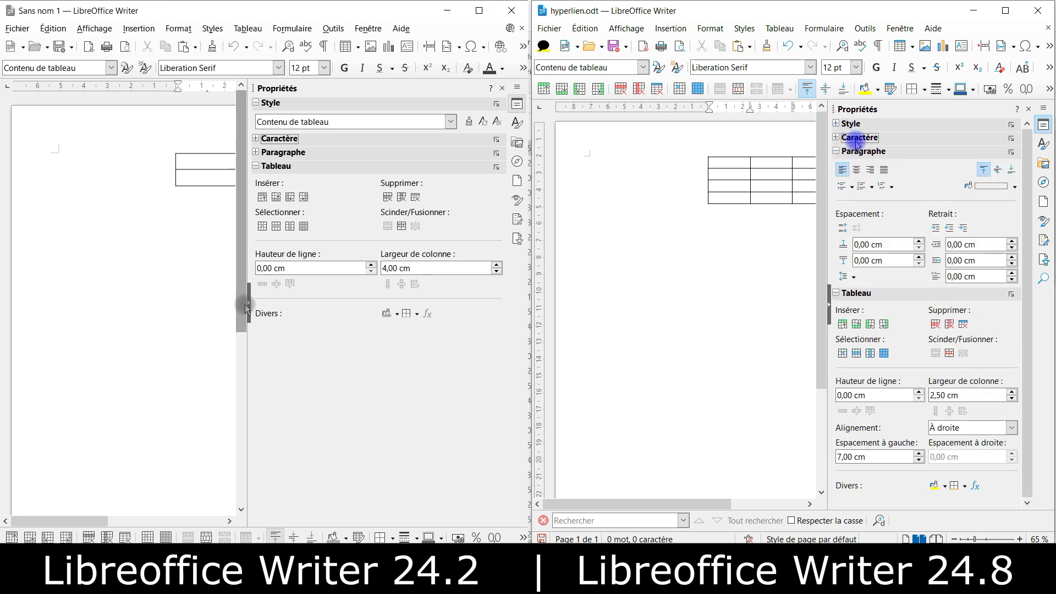
pyautogui.click(836, 151)
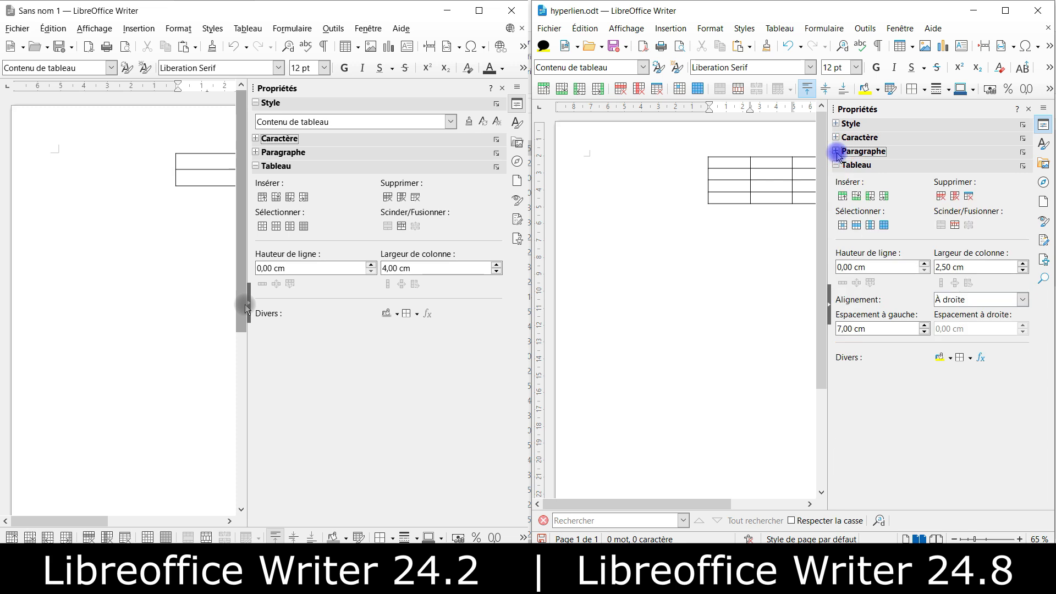
# Step: Set the table's left spacing (Espacement à gauche) to 2 cm in the sidebar's Tableau section
pyautogui.tripleClick(879, 329)
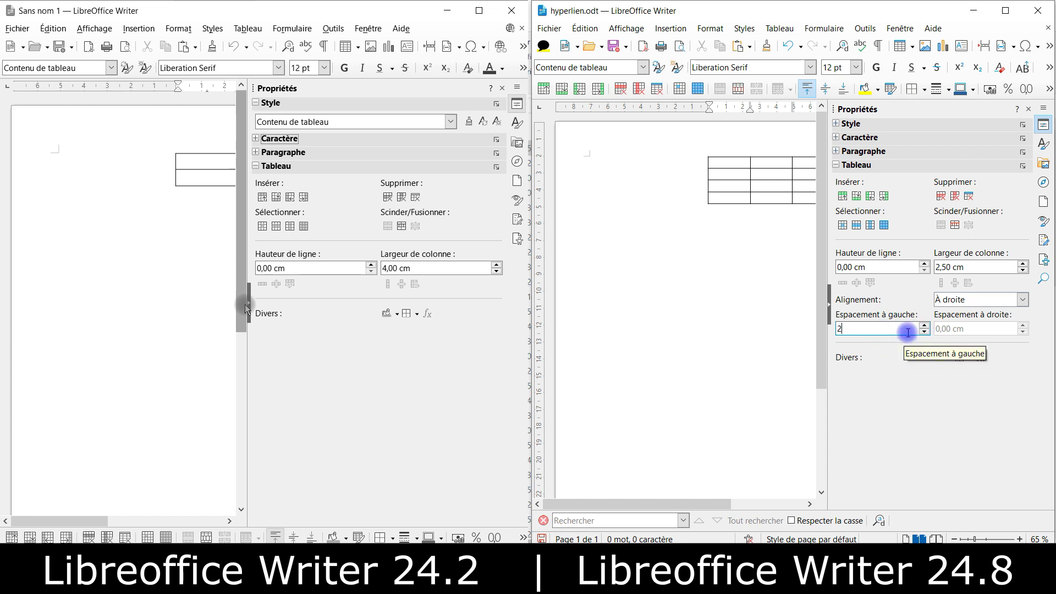
pyautogui.click(881, 269)
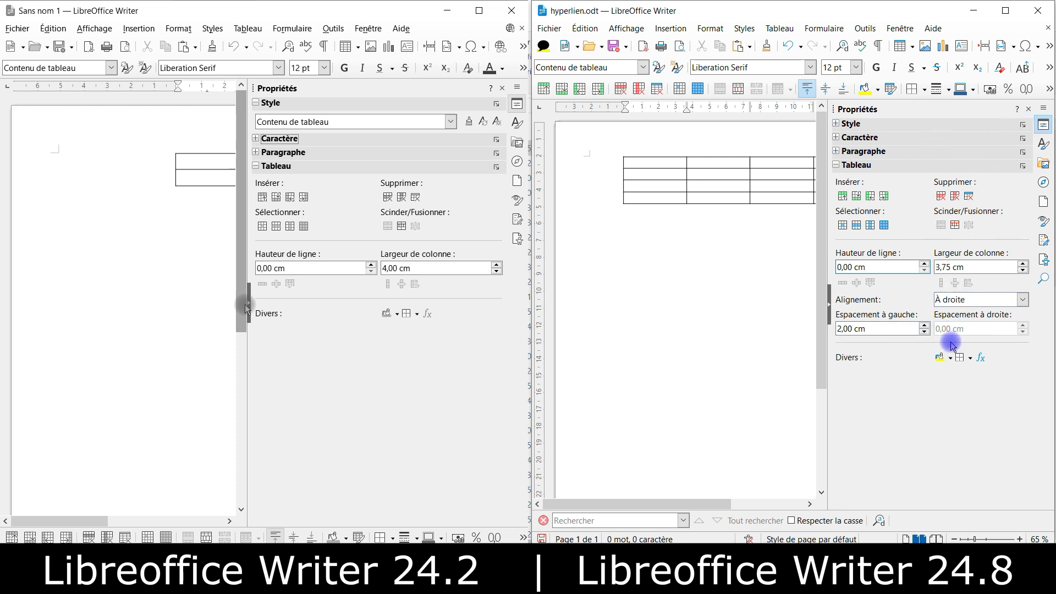
# Step: Change the table's alignment to À gauche and its right spacing to 6 cm in the table properties
pyautogui.rightClick(658, 174)
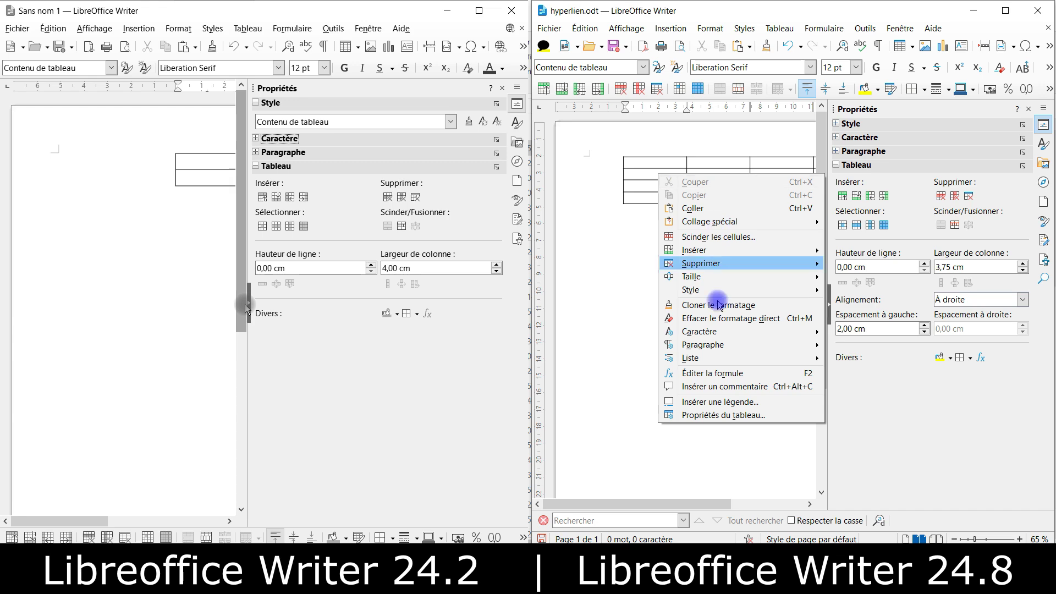
pyautogui.click(708, 405)
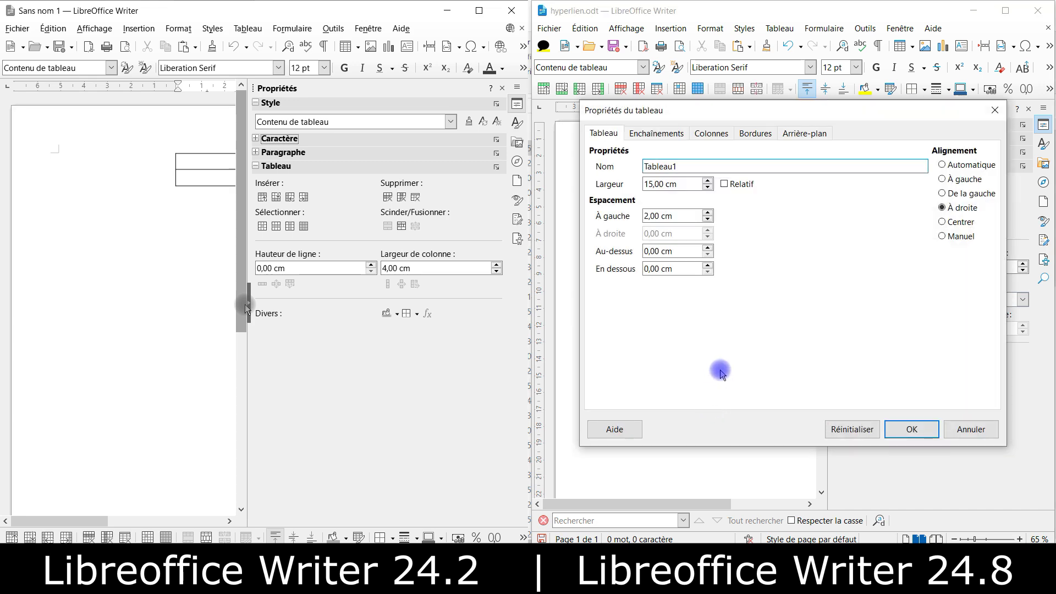
pyautogui.click(964, 179)
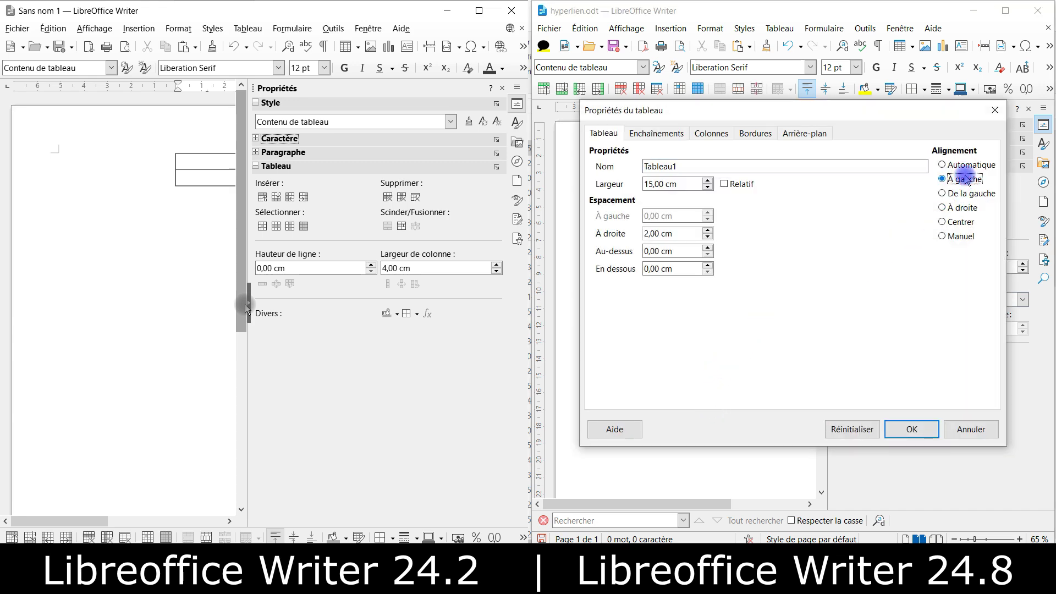
pyautogui.moveTo(695, 234); pyautogui.dragTo(592, 228)
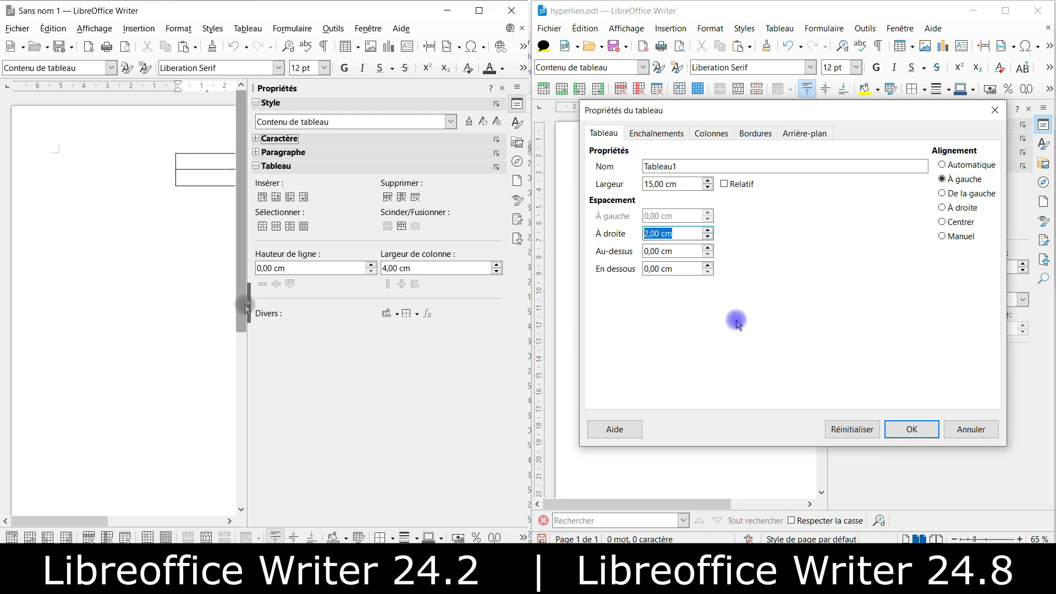
pyautogui.write('6')
pyautogui.click(910, 429)
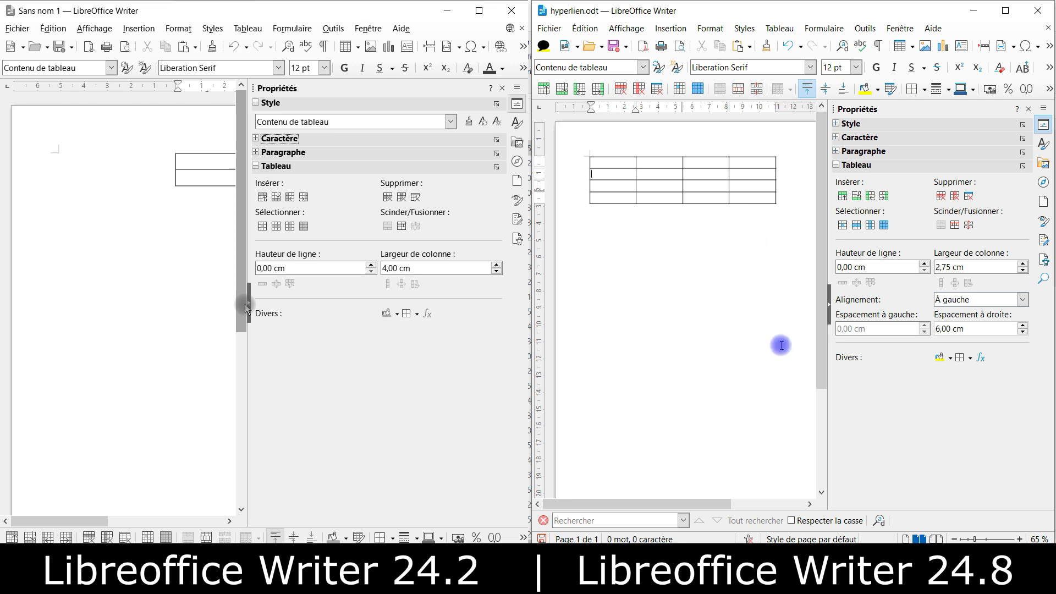
# Step: Hide the sidebar to view the table on the full page, and show the sidebar again
pyautogui.click(828, 306)
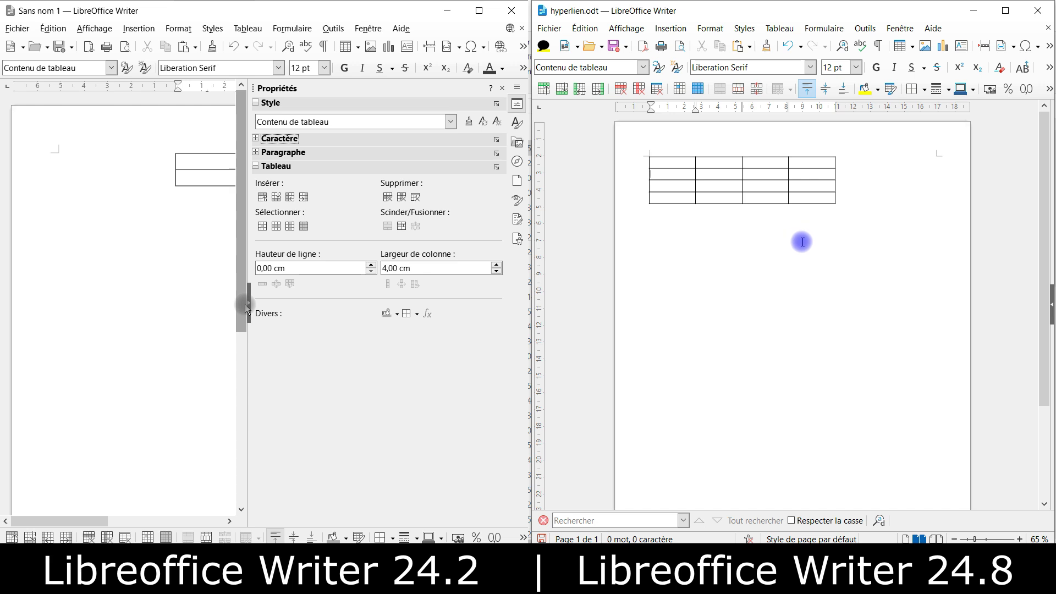
pyautogui.hotkey('ctrl', 'F5')
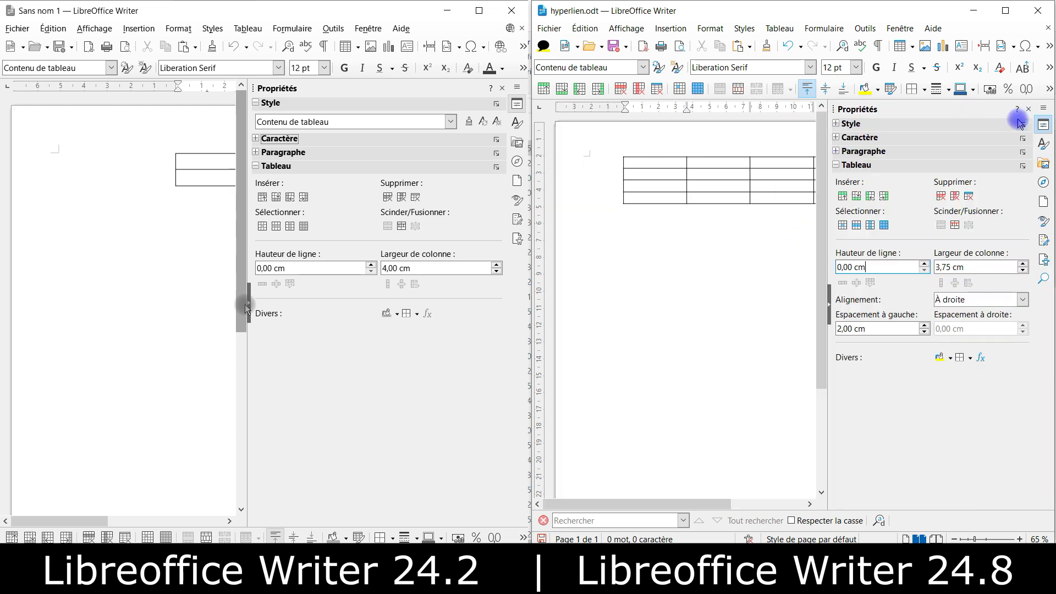